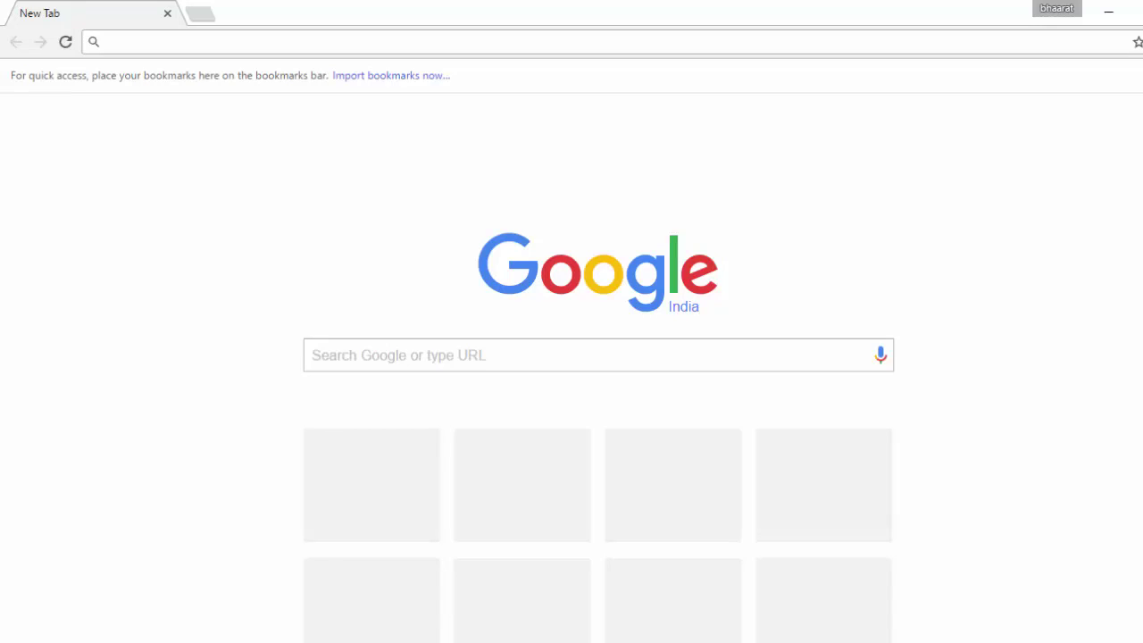
Step: Search Google for 'online pan application' and open the NSDL 'Apply Online For Pan card' result
type("online pan application")
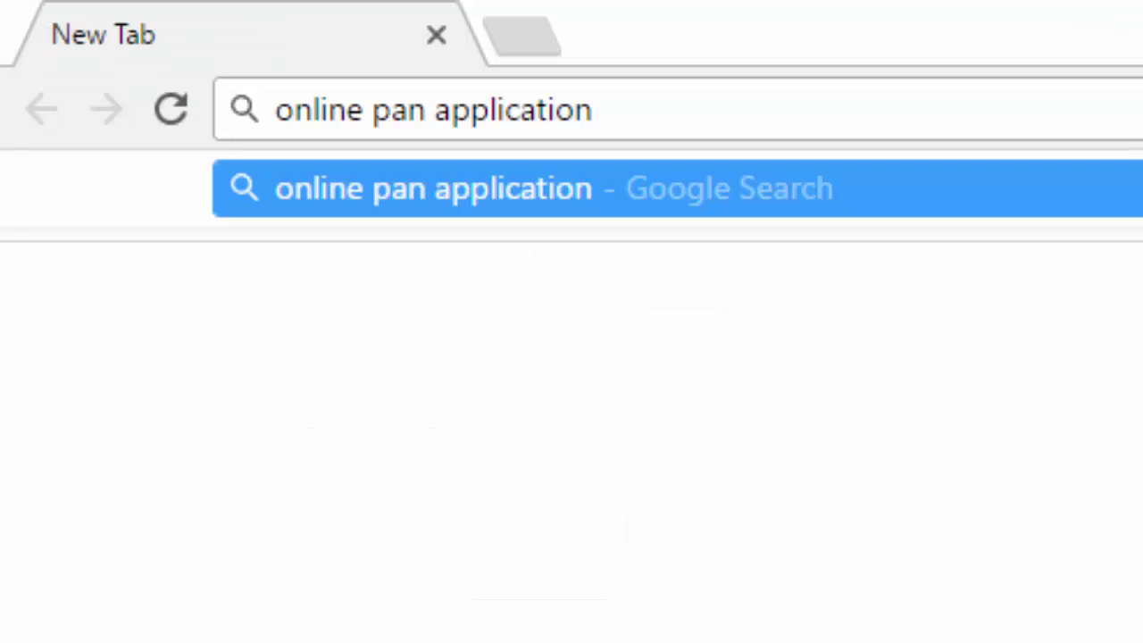
key("Return")
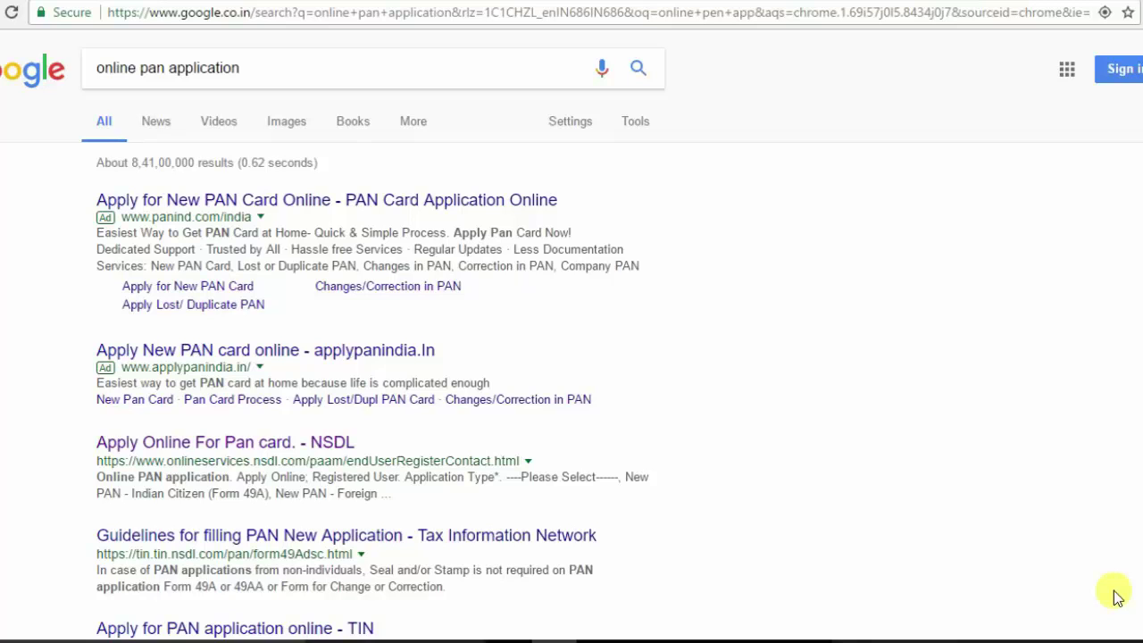
left_click(172, 445)
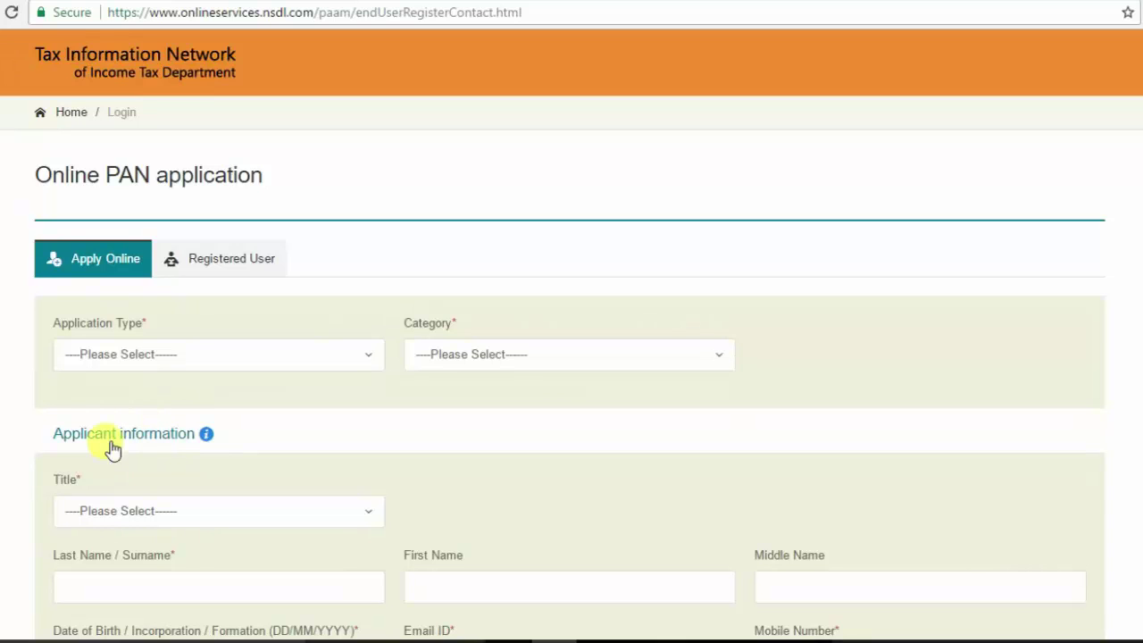
Step: Choose New PAN - Indian Citizen (Form 49A), category INDIVIDUAL, and title Shri
left_click(134, 361)
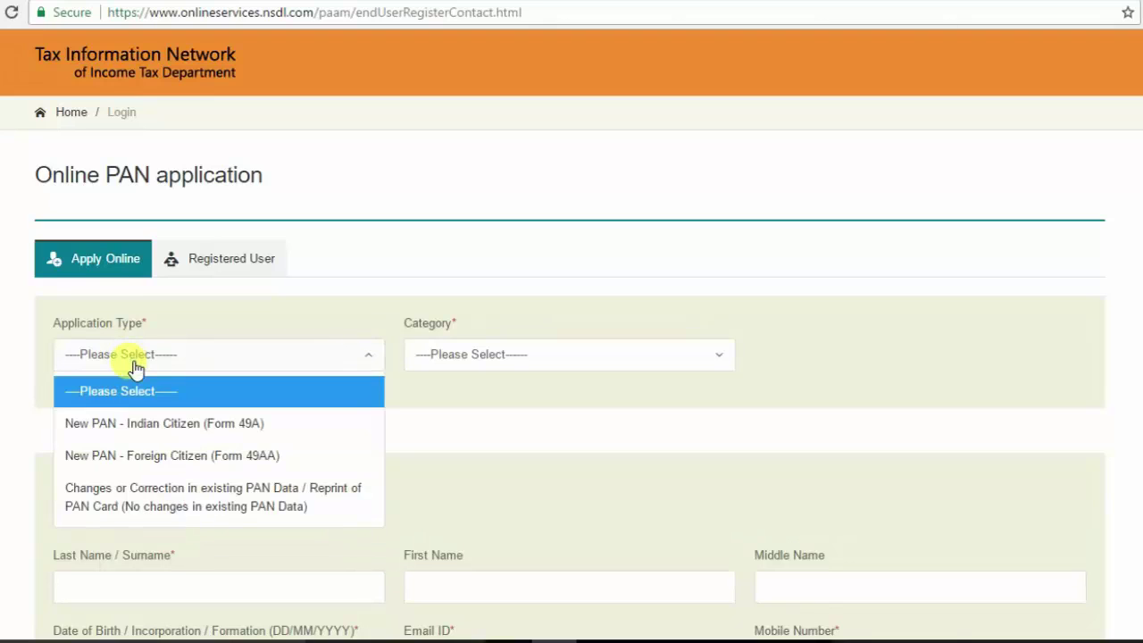
left_click(140, 432)
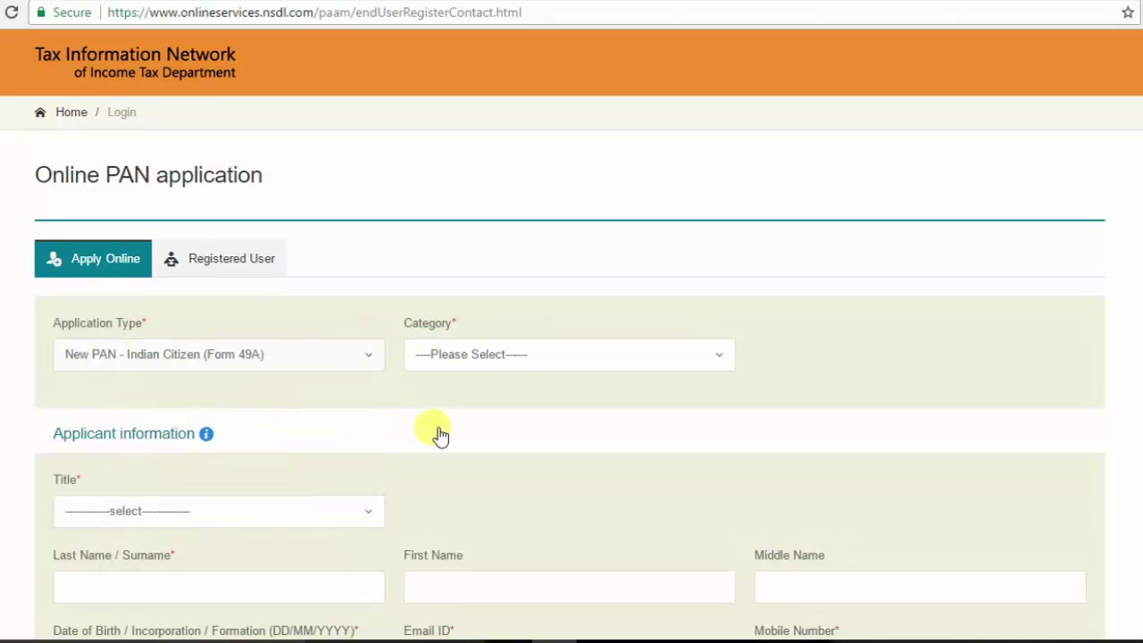
left_click(436, 368)
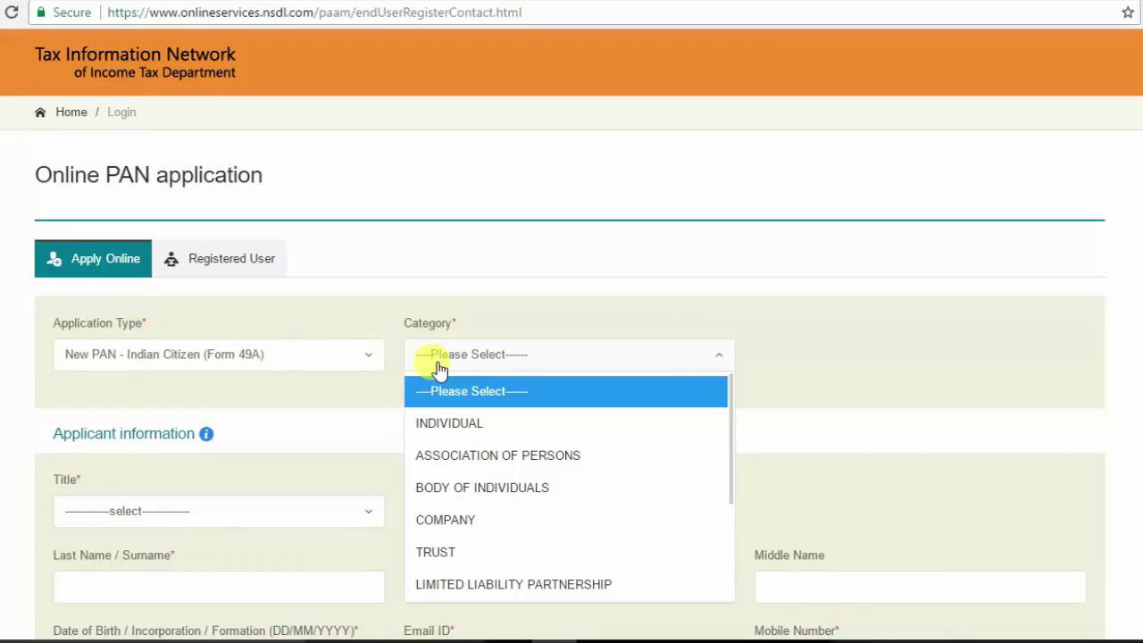
left_click(451, 423)
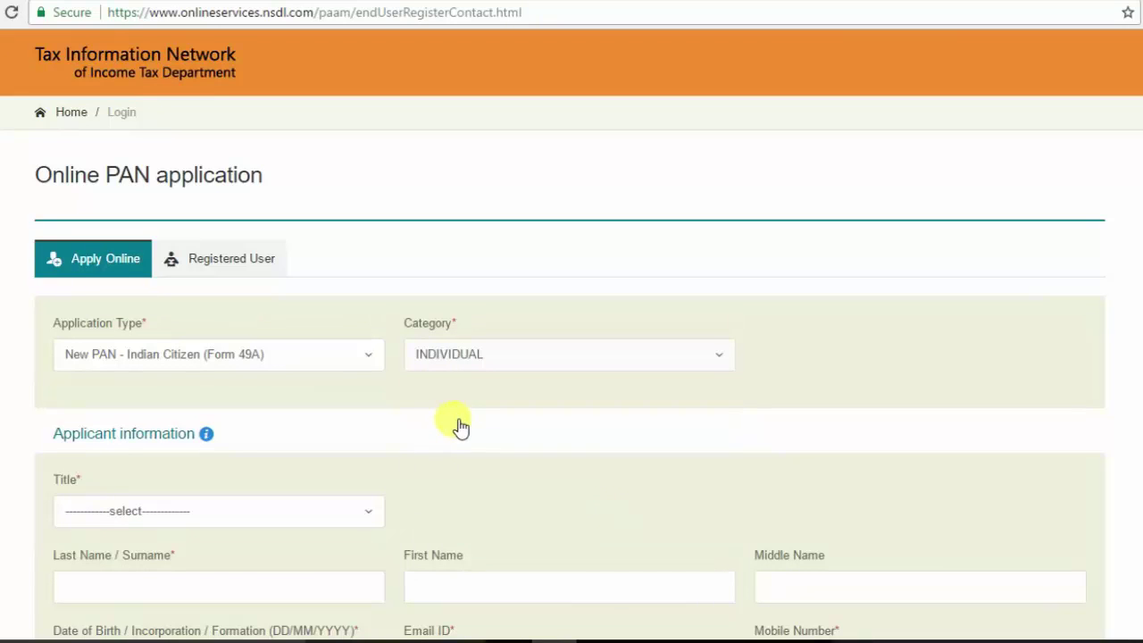
scroll(1140, 289, "down", 2)
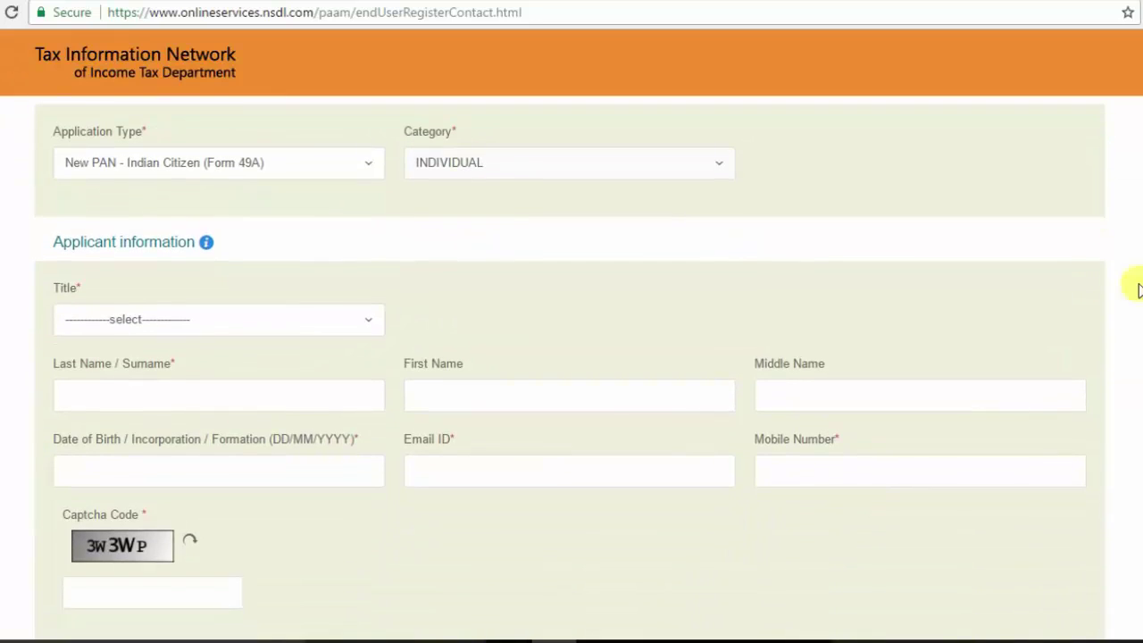
left_click(84, 320)
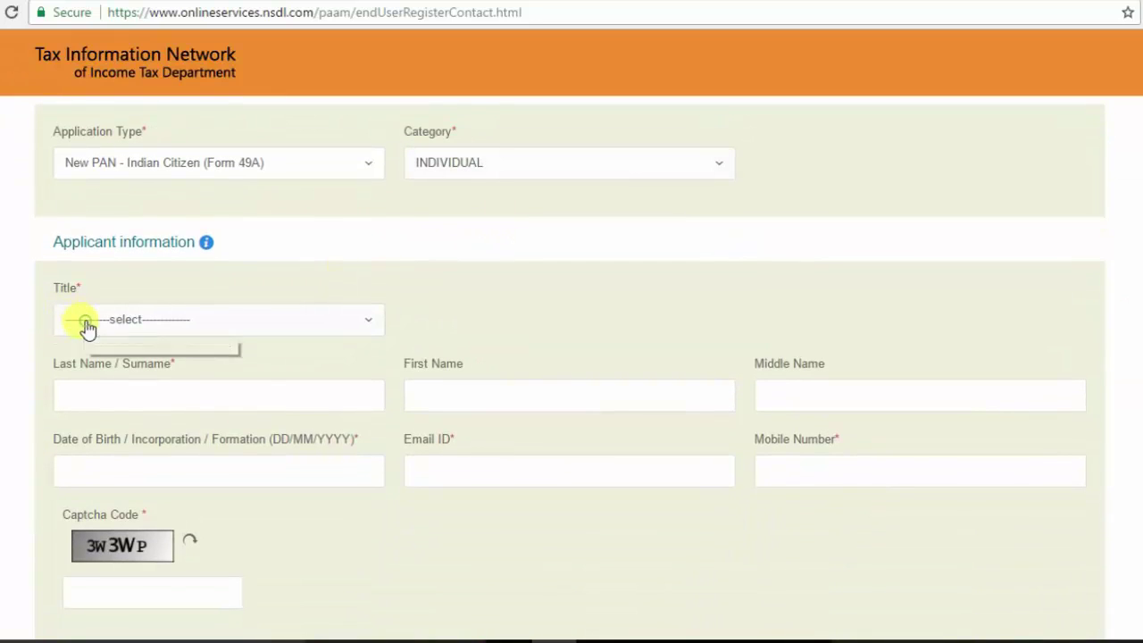
left_click(82, 391)
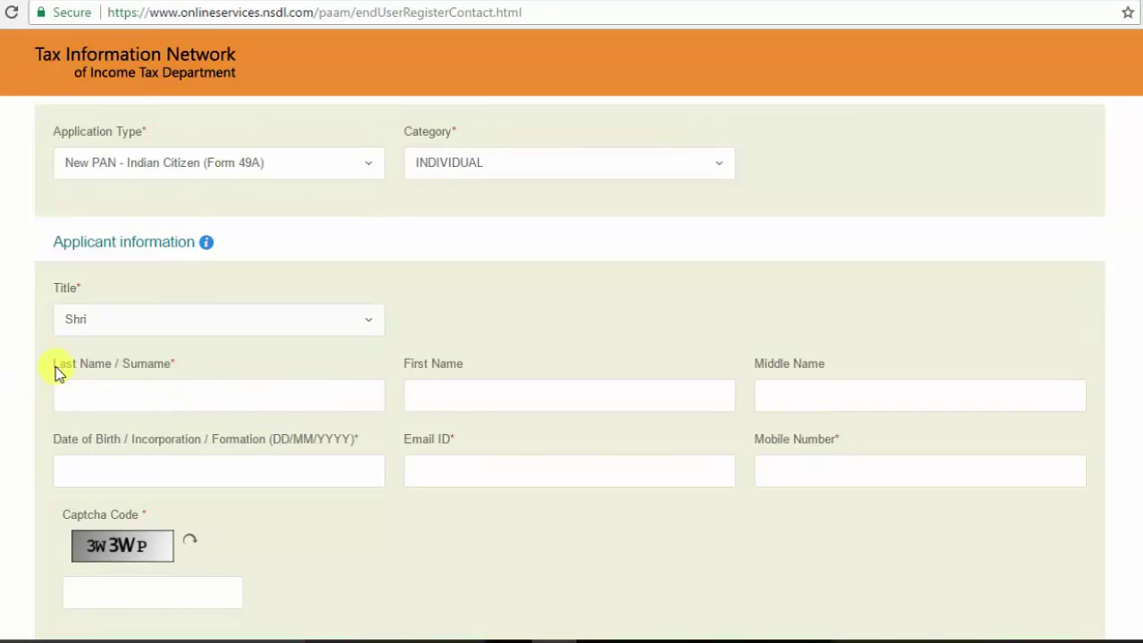
Step: Enter the applicant's last name and first name
left_click_drag(54, 368, 135, 375)
left_click_drag(407, 368, 461, 370)
left_click(90, 370)
left_click(85, 384)
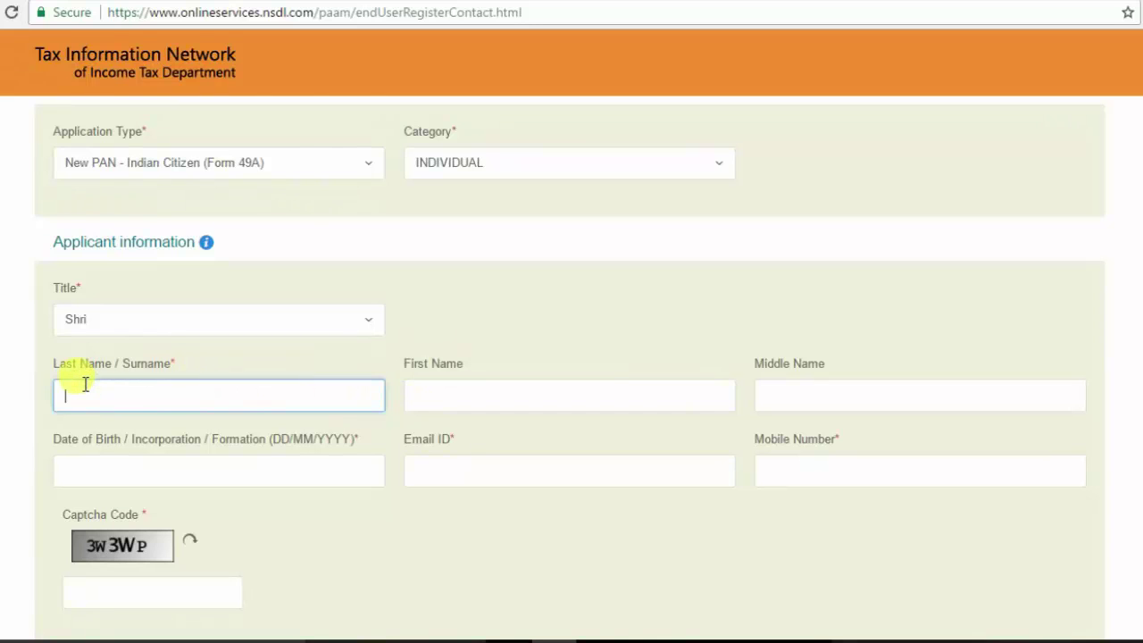
key("Tab")
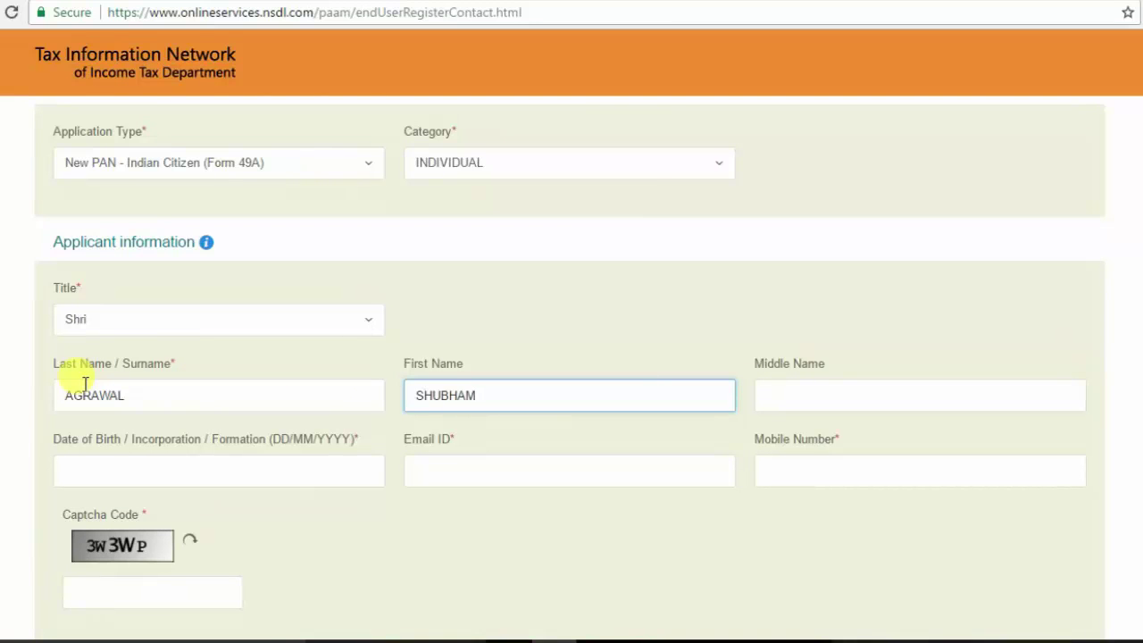
Step: Fill in the applicant's date of birth, e-mail, mobile number, and the captcha code
left_click(161, 473)
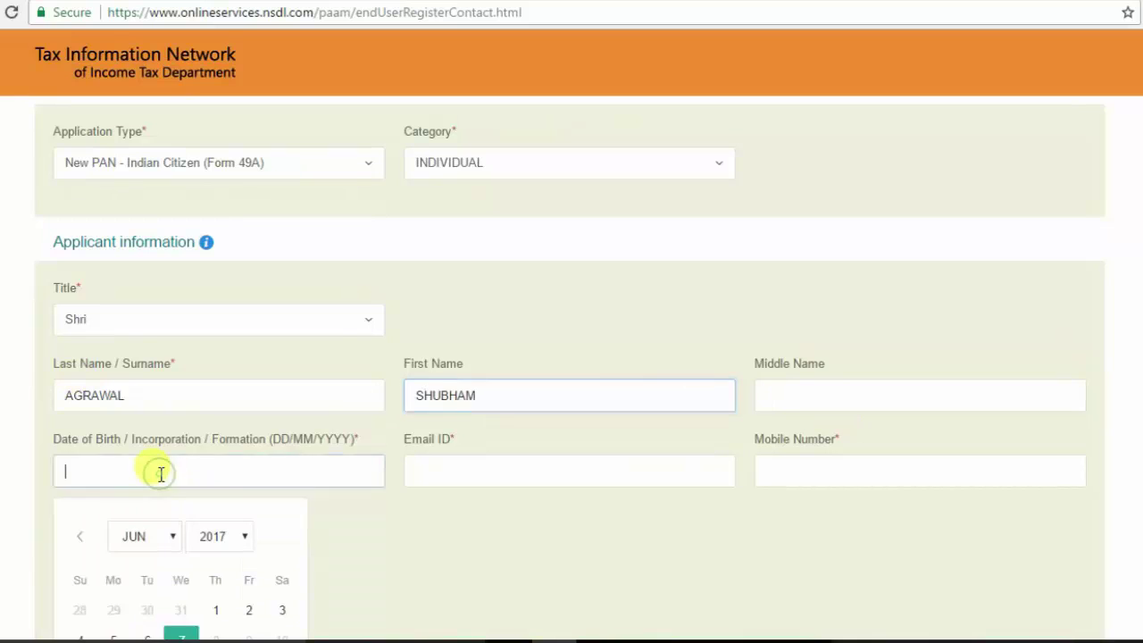
left_click(456, 461)
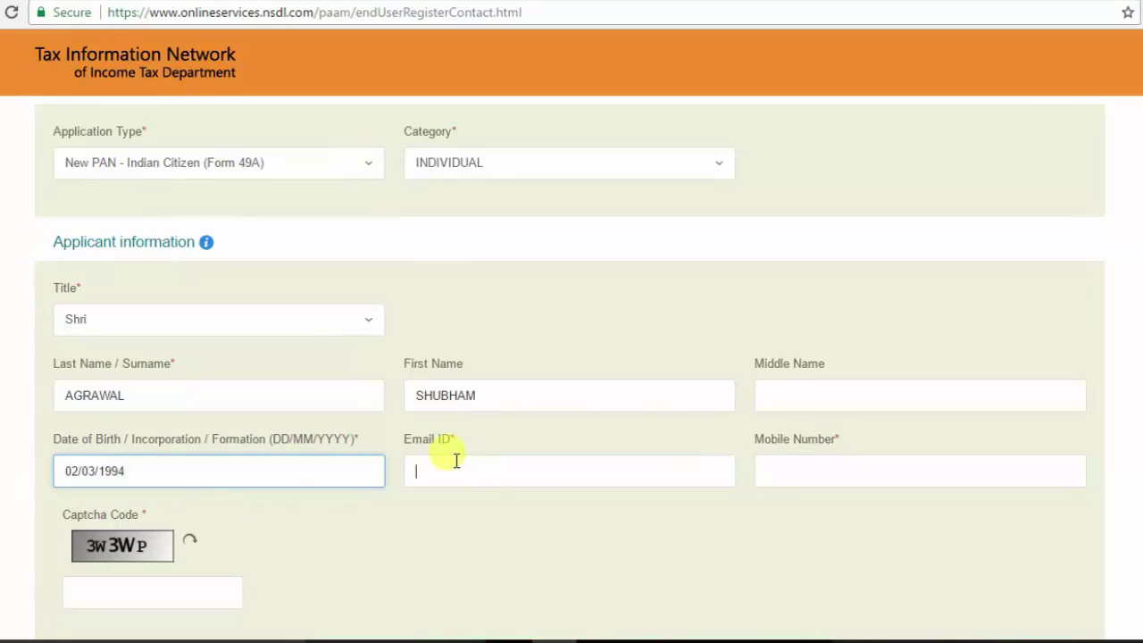
key("Tab")
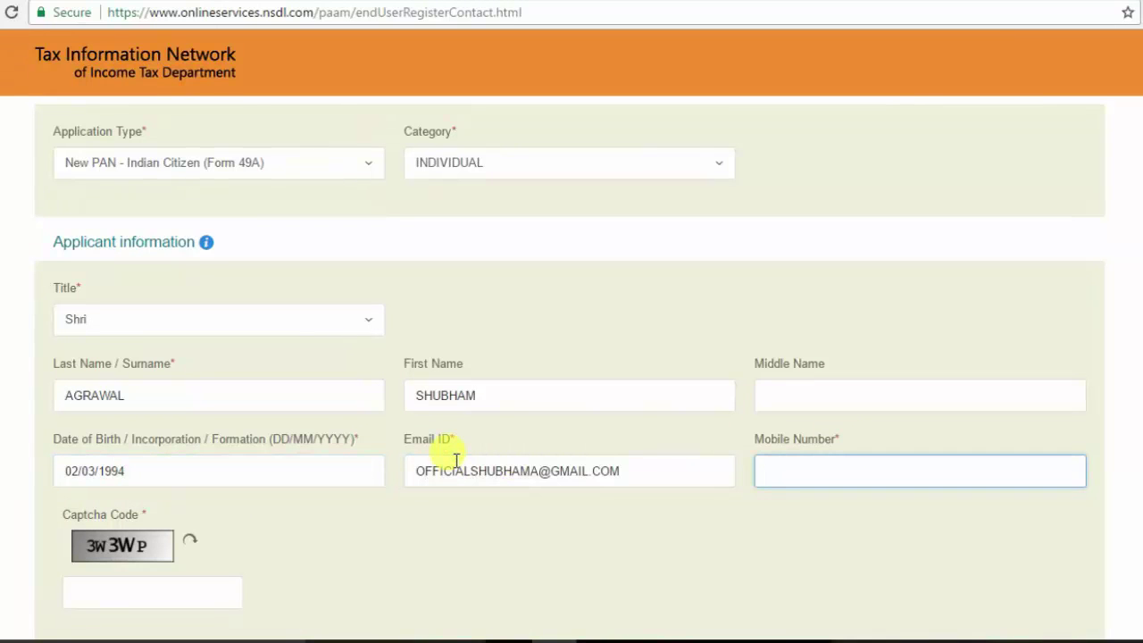
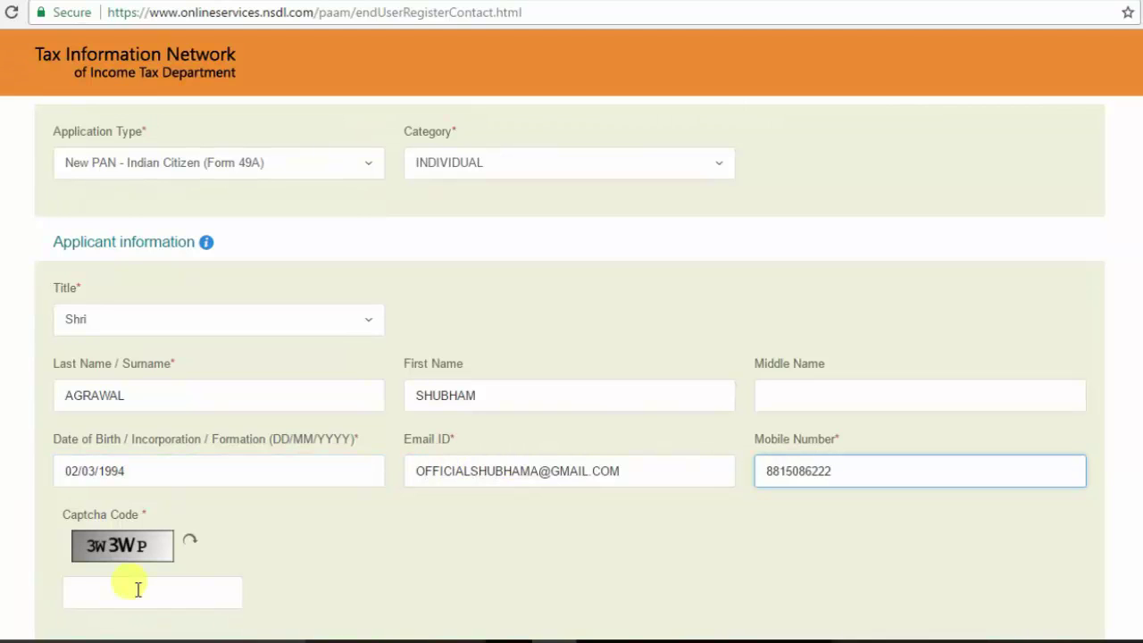
left_click(95, 592)
type("3W3WP")
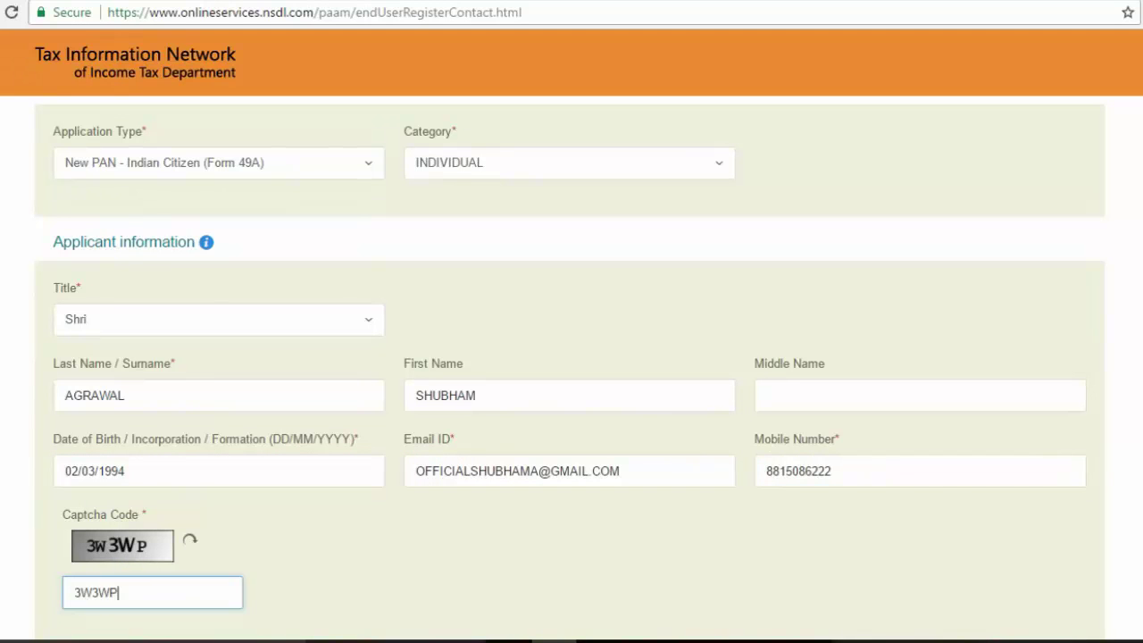
scroll(570, 368, "down", 2)
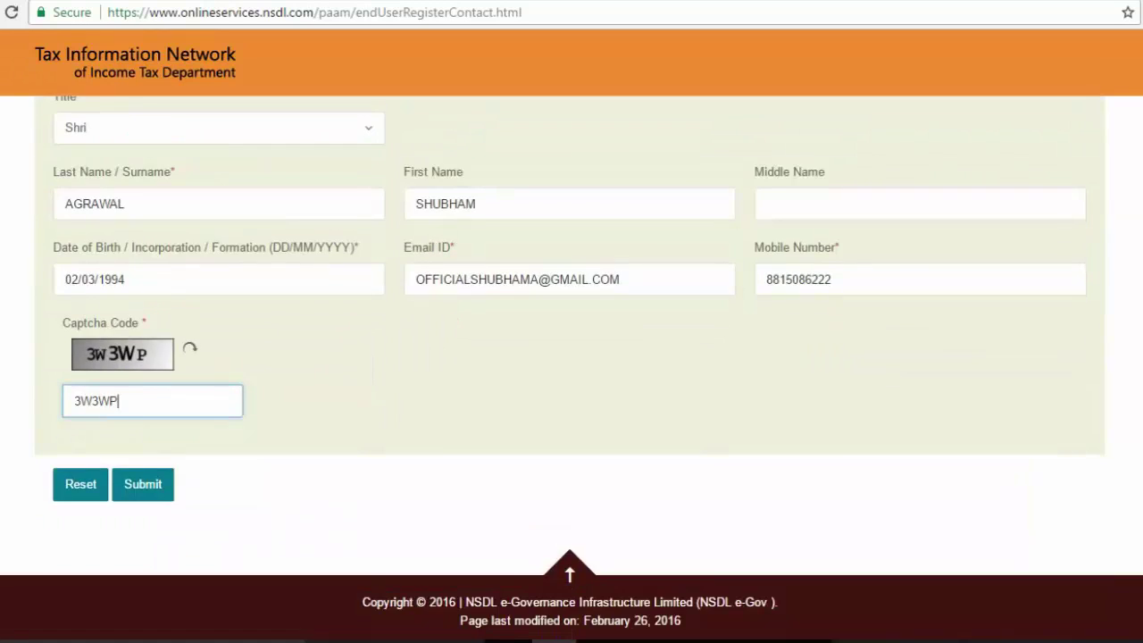
Step: Submit the registration and continue with the PAN application form
left_click(143, 487)
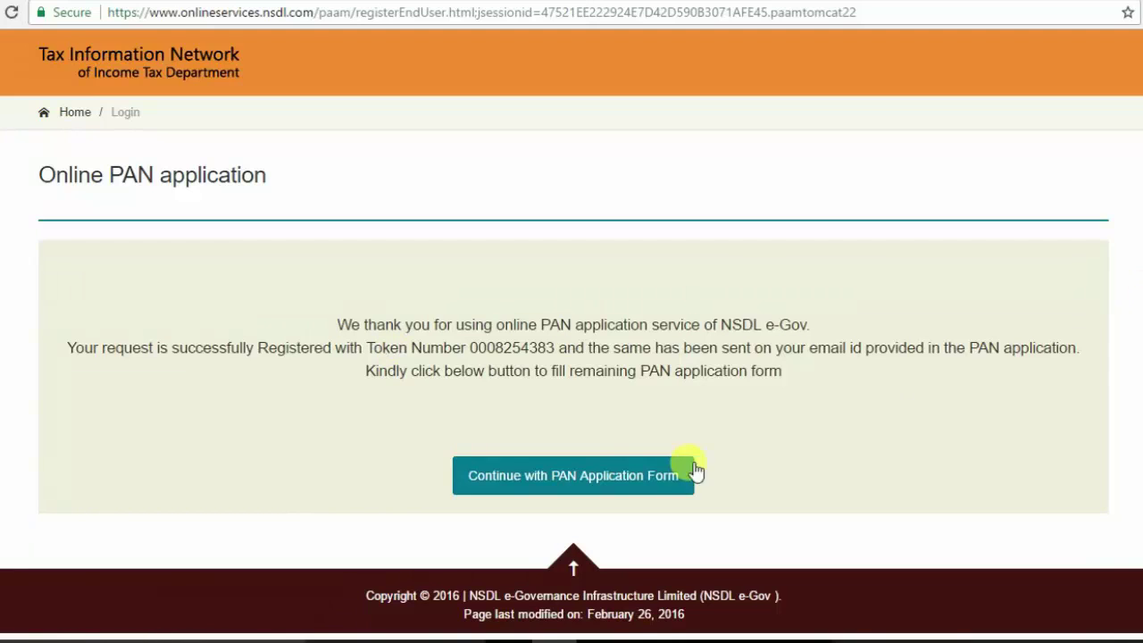
left_click(560, 479)
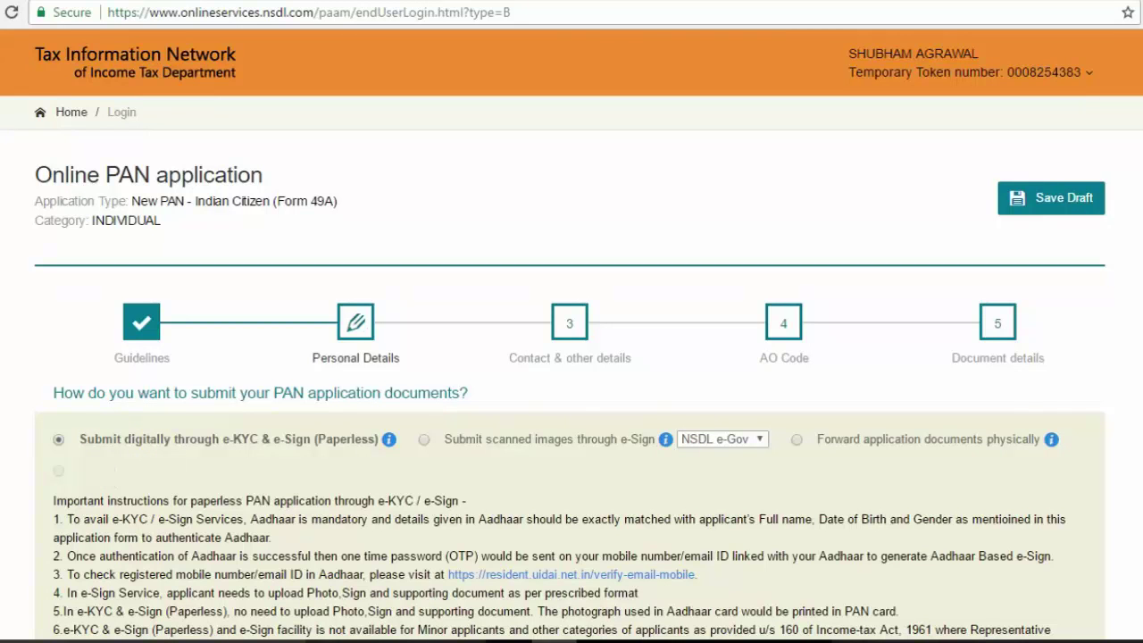
Step: Enter the applicant's Aadhaar number in the personal details
scroll(117, 302, "down", 5)
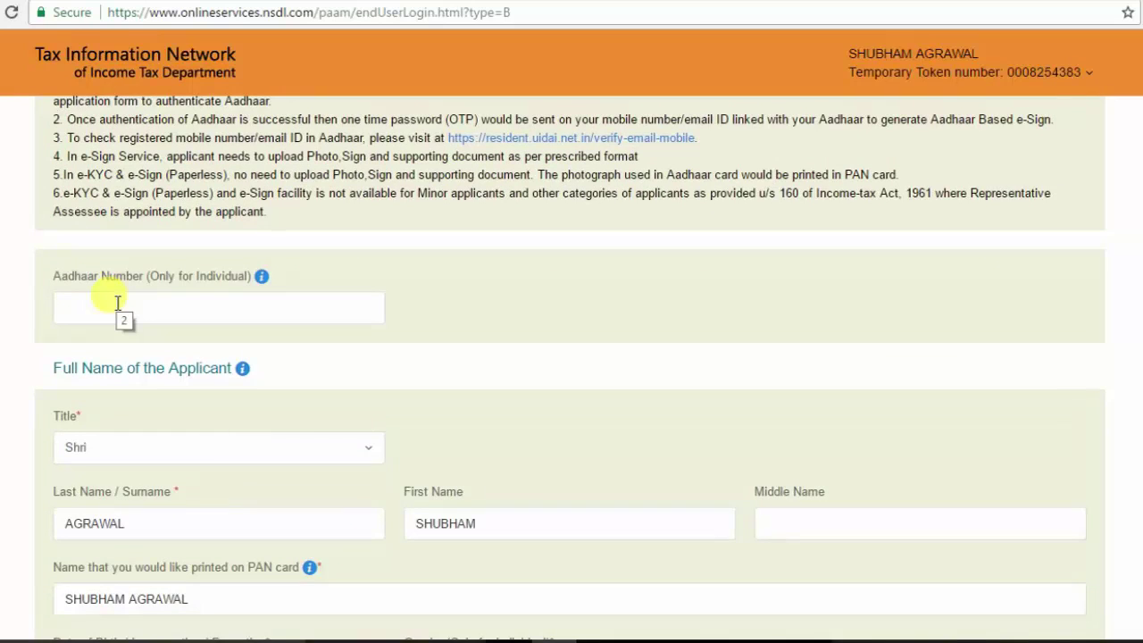
left_click(117, 303)
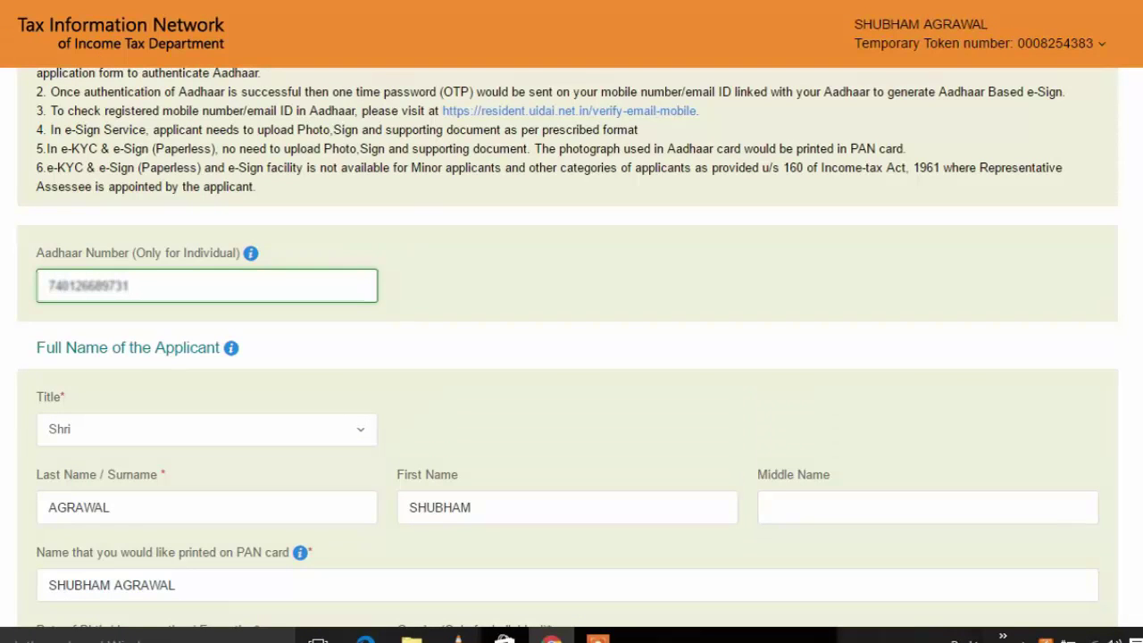
scroll(112, 217, "down", 3)
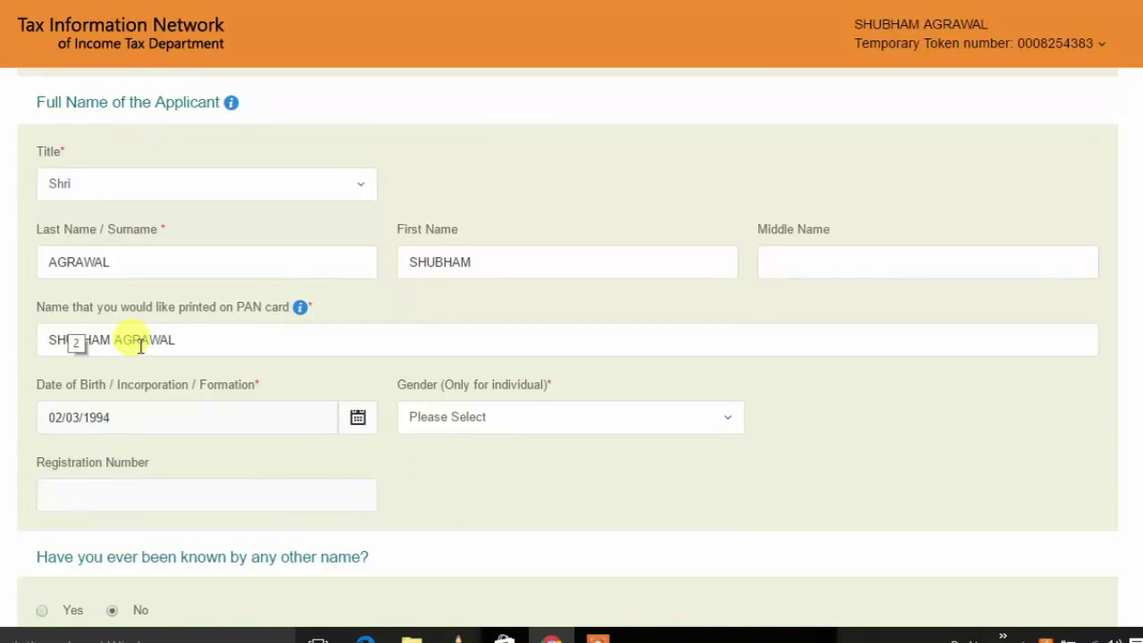
Step: Set the gender to Male and scroll to the parents' section
double_click(99, 429)
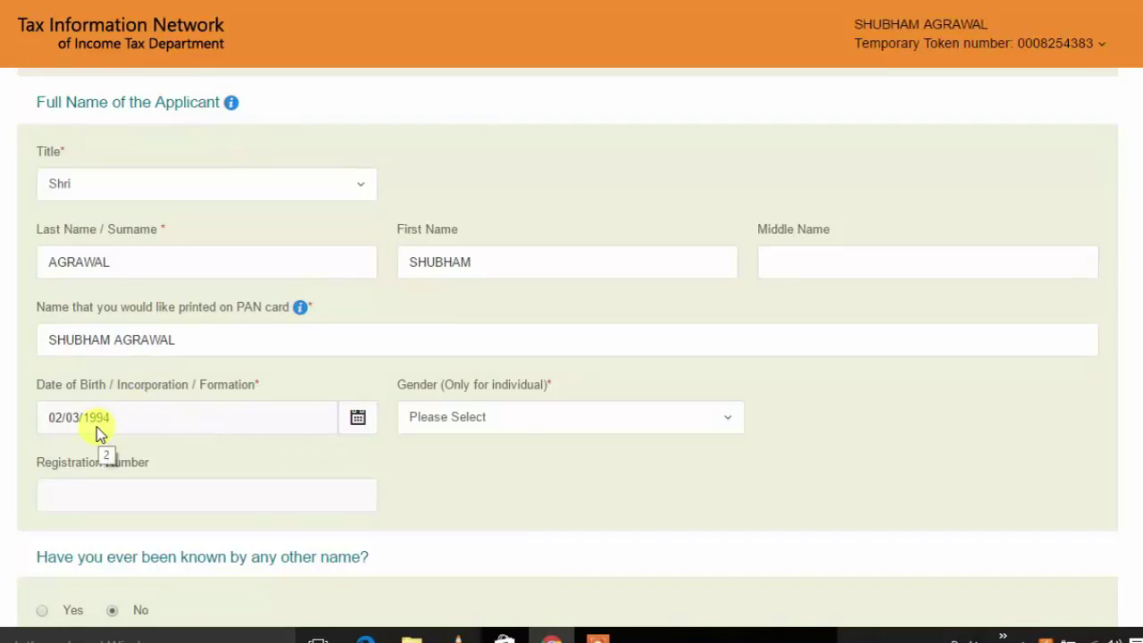
left_click(511, 427)
left_click(471, 491)
scroll(568, 345, "down", 5)
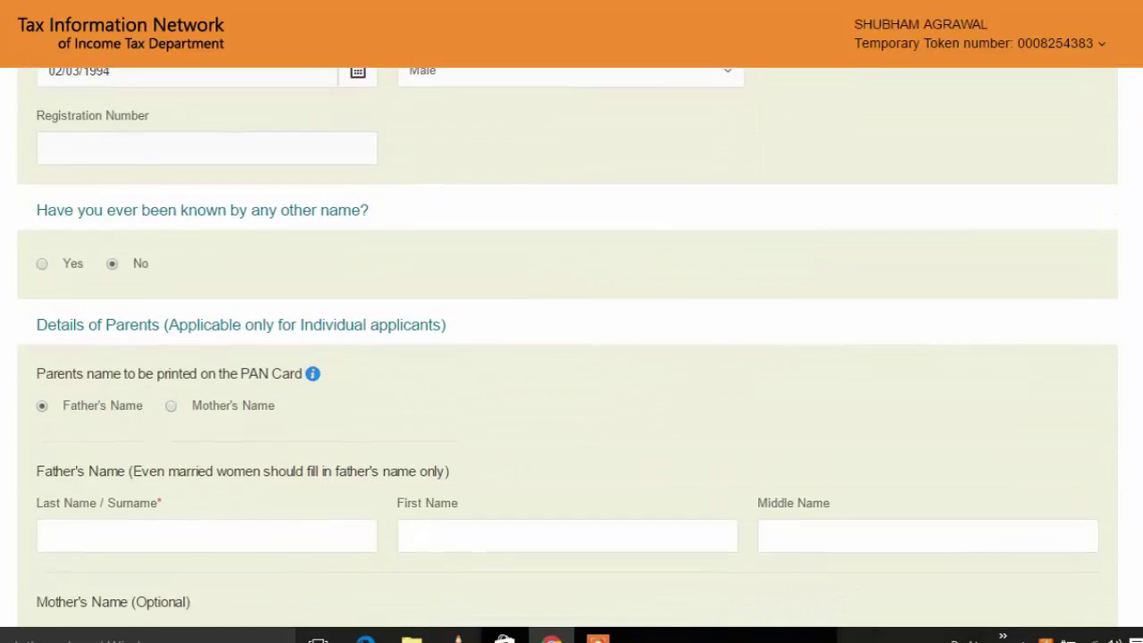
scroll(568, 346, "down", 1)
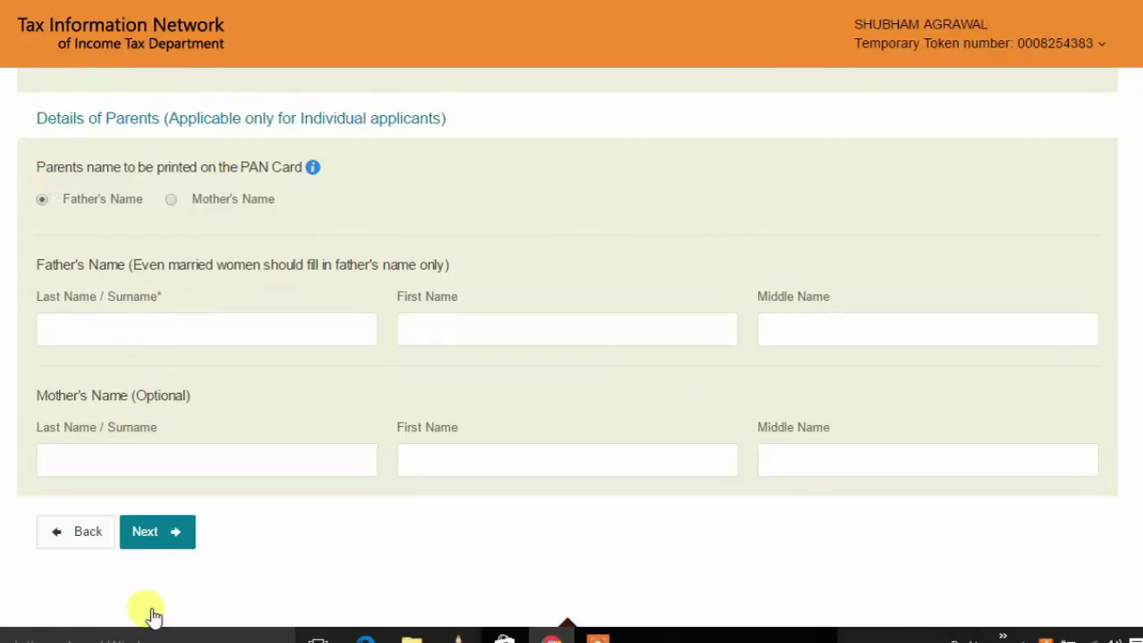
Step: Move to Contact & other details and mark the applicant as having no income
left_click(170, 534)
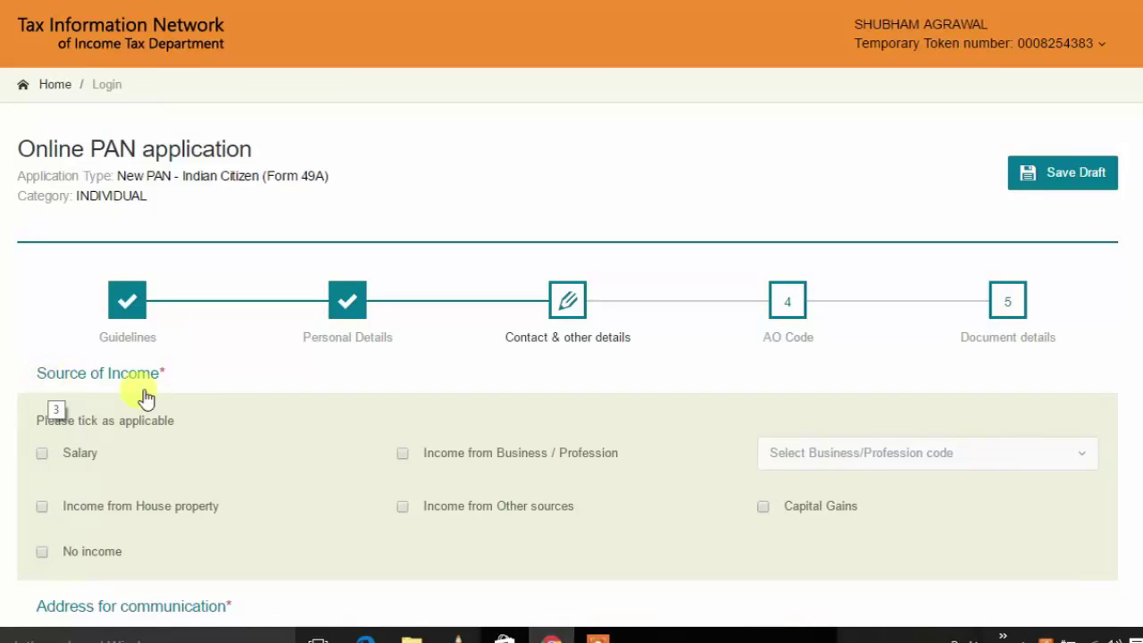
left_click(42, 553)
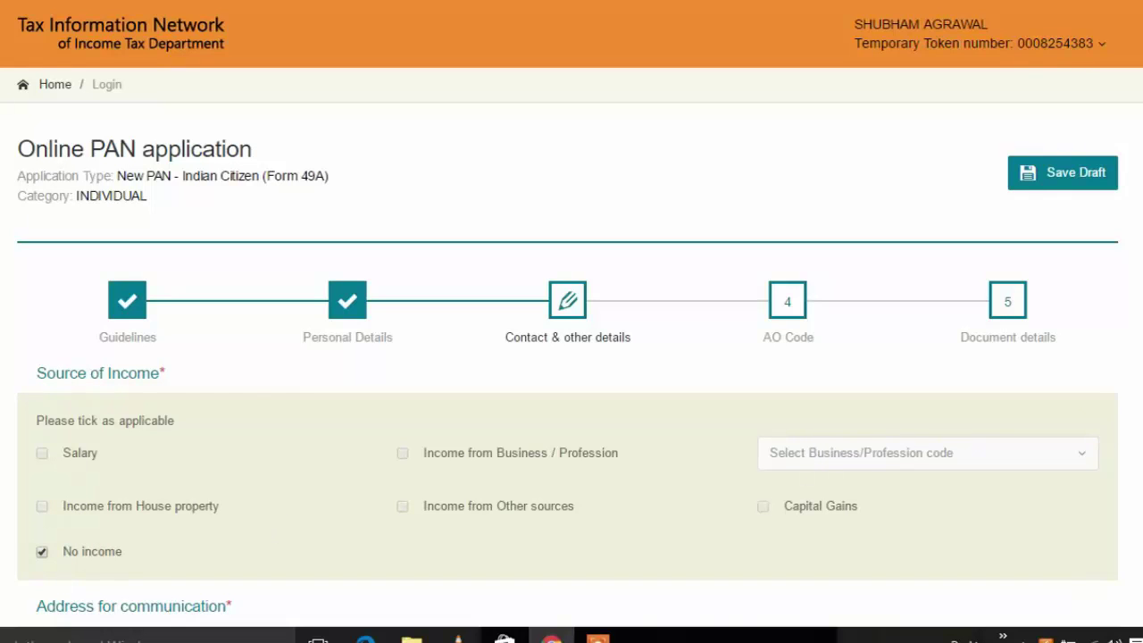
scroll(11, 205, "down", 5)
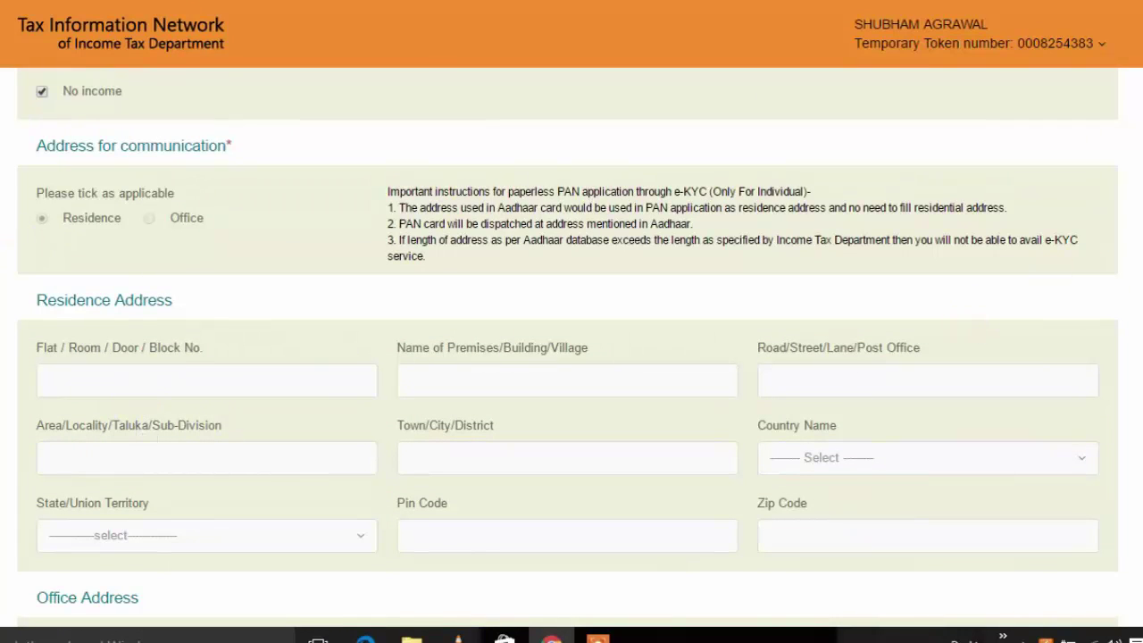
scroll(978, 327, "down", 5)
scroll(220, 163, "down", 4)
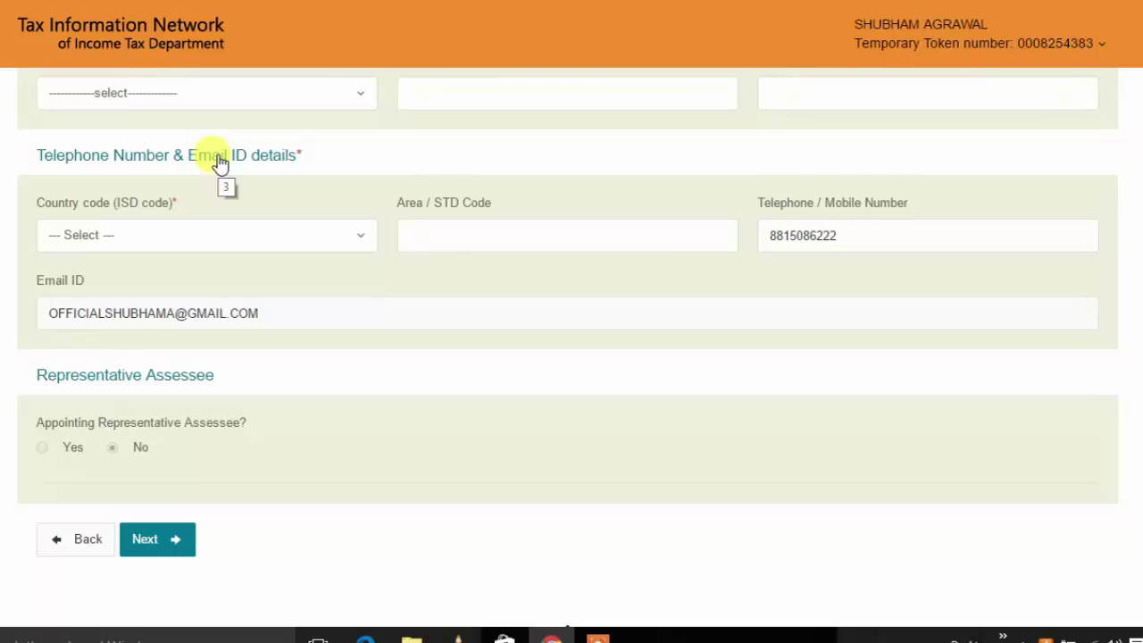
Step: Set the telephone country code to INDIA (91) and continue to the AO Code step
left_click(115, 234)
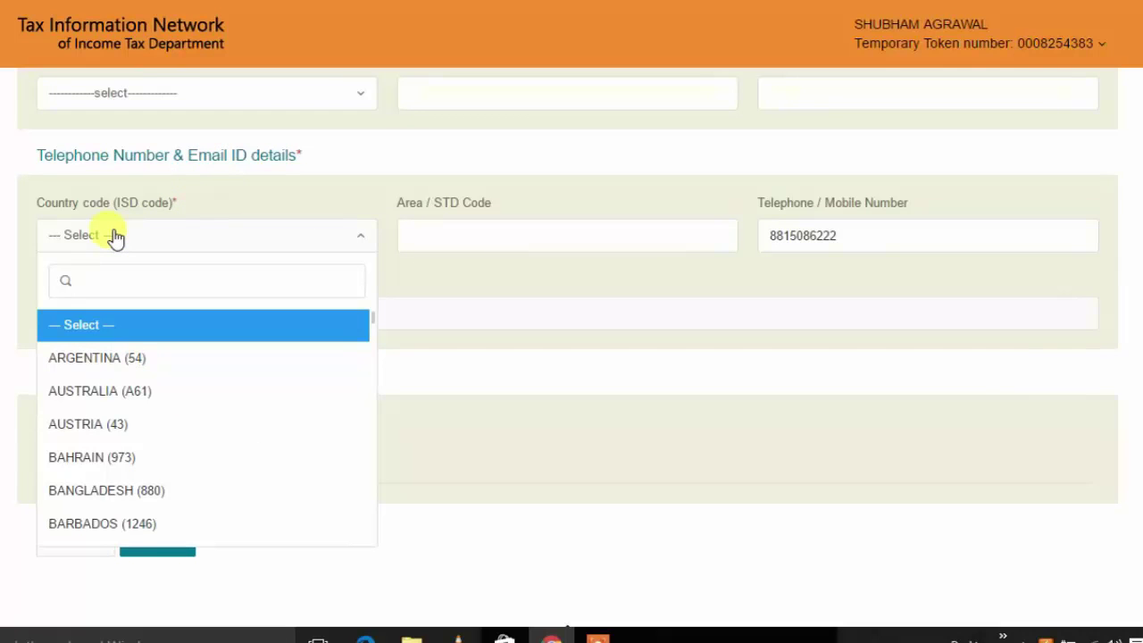
type("ind")
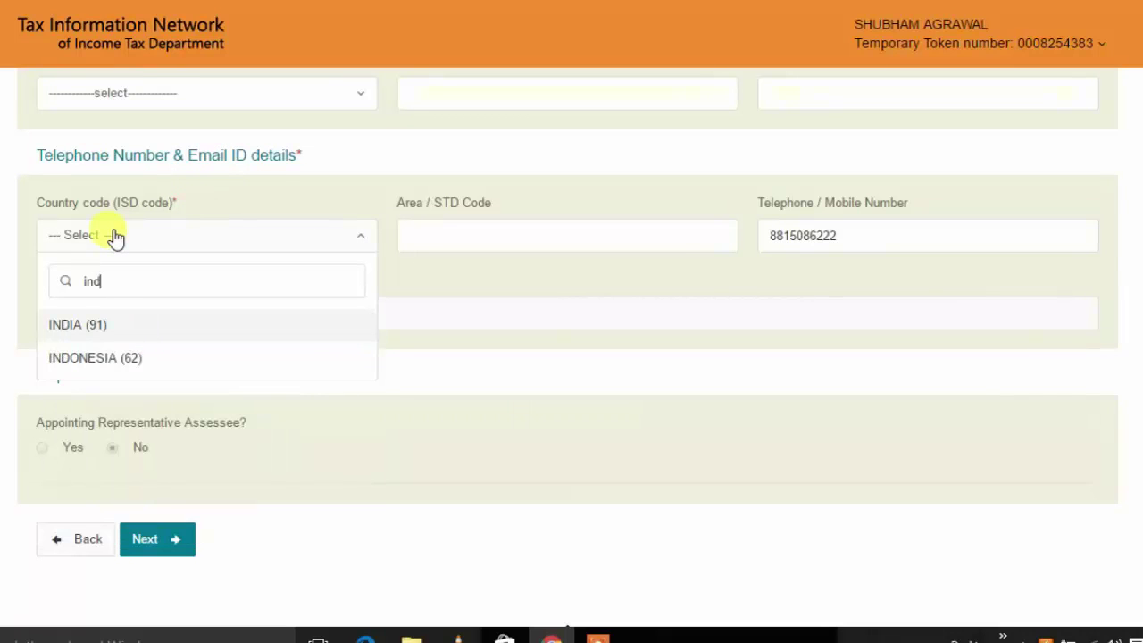
key("Return")
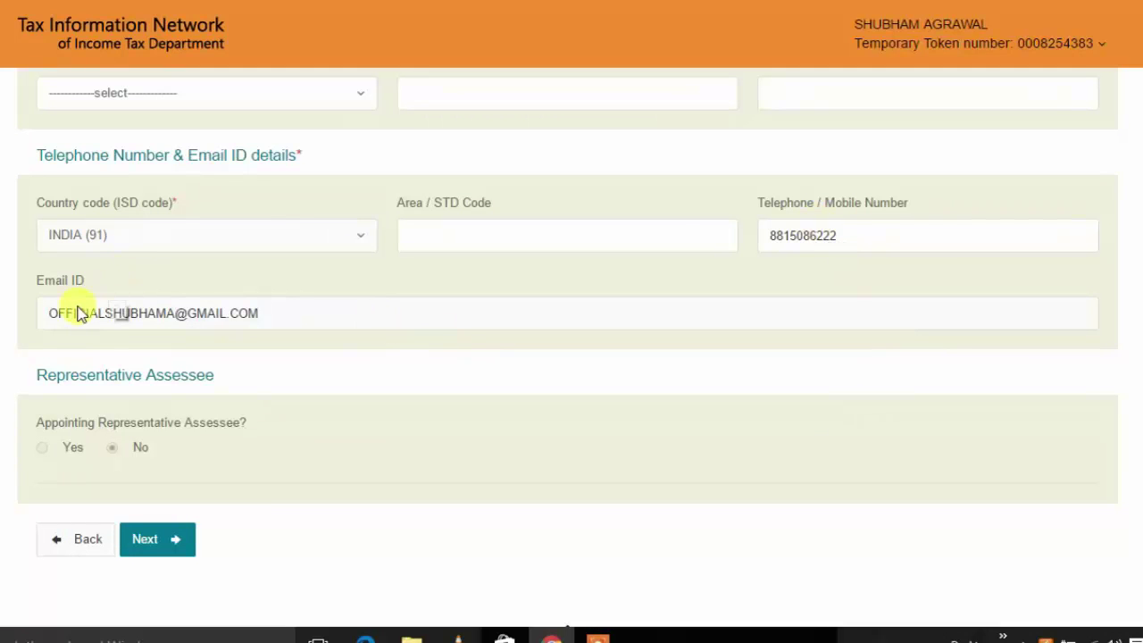
scroll(116, 402, "down", 1)
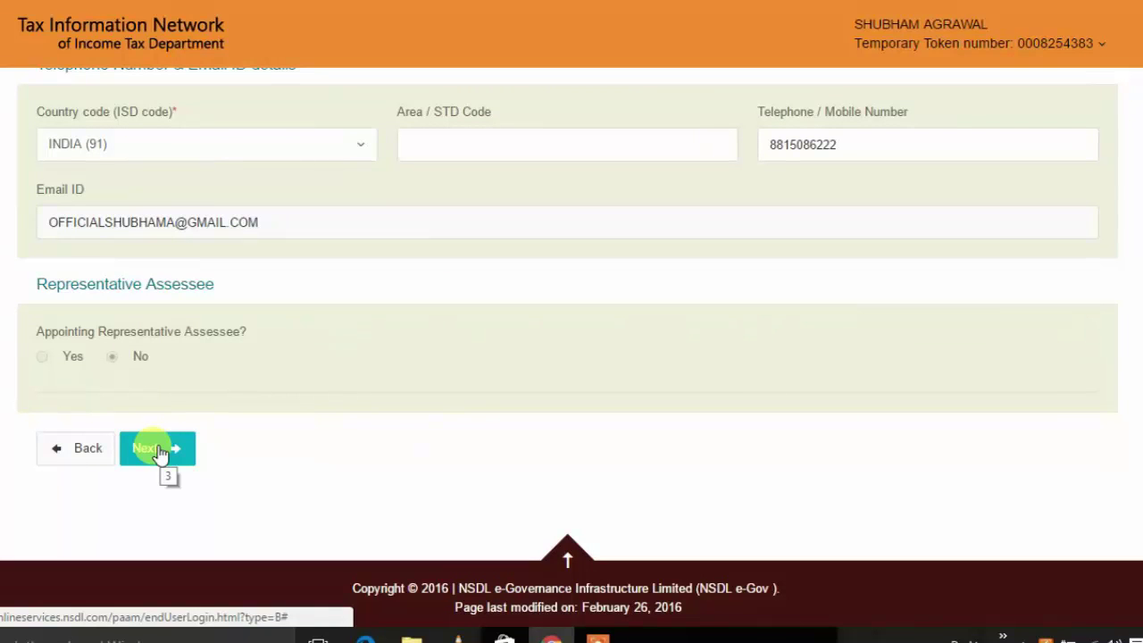
left_click(157, 450)
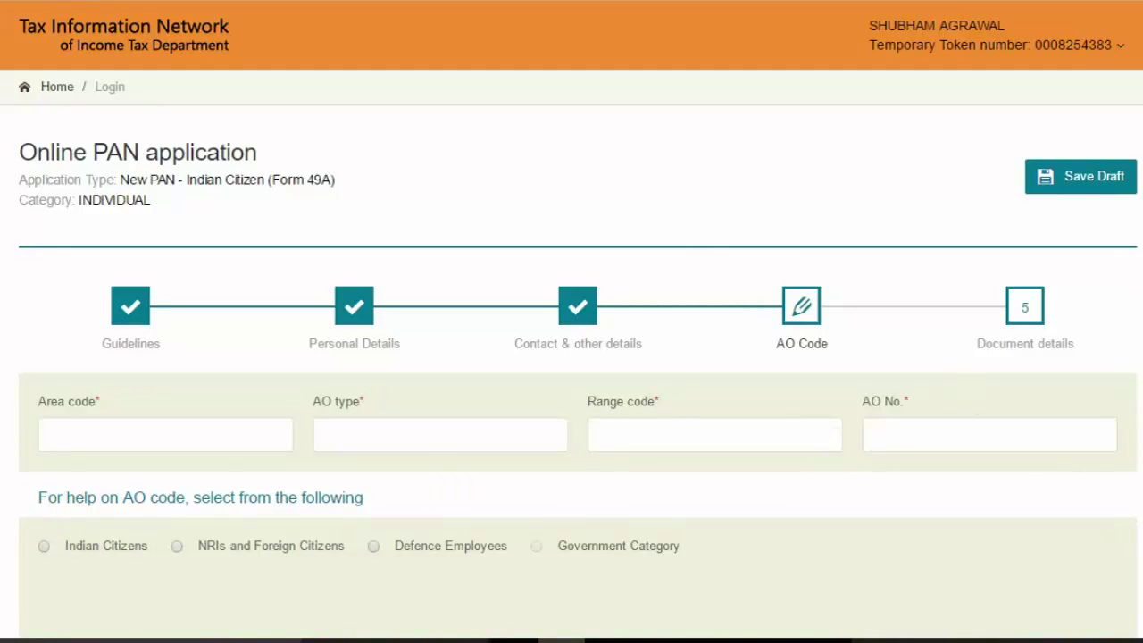
Step: Look up the AO code for Indian Citizens in Madhya Pradesh, city Jabalpur
scroll(689, 332, "down", 3)
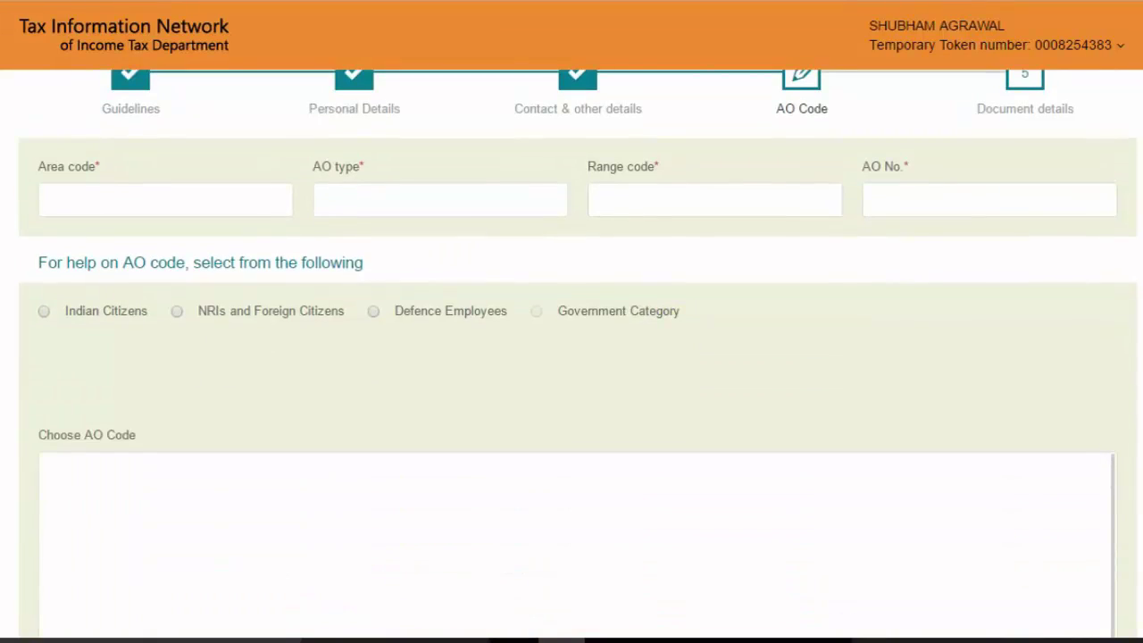
left_click(42, 311)
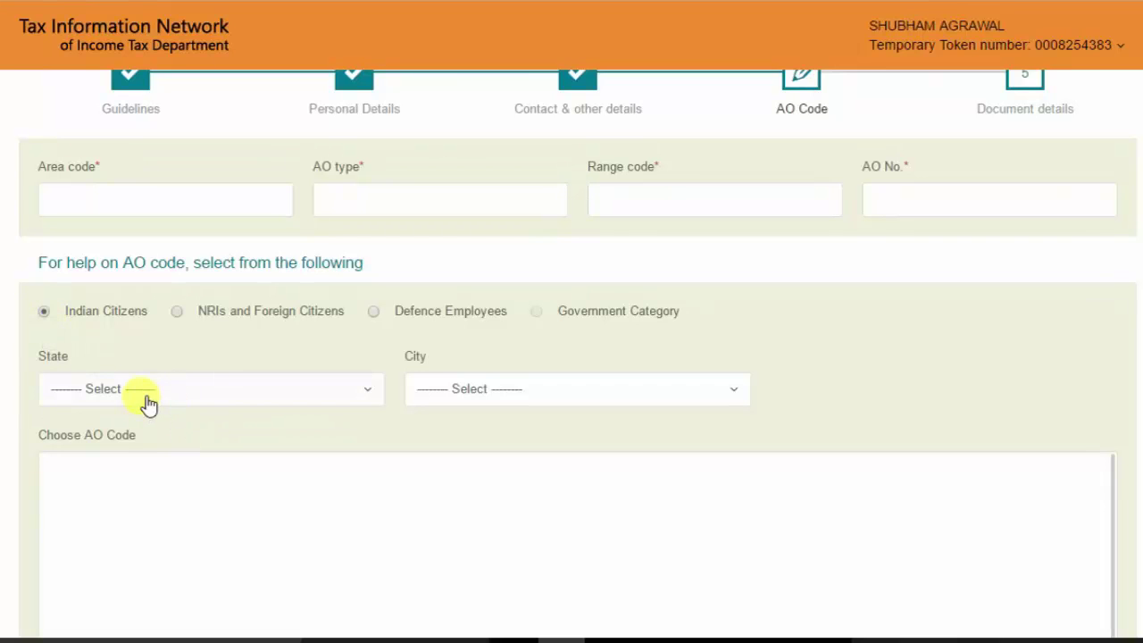
left_click(146, 400)
type("mad")
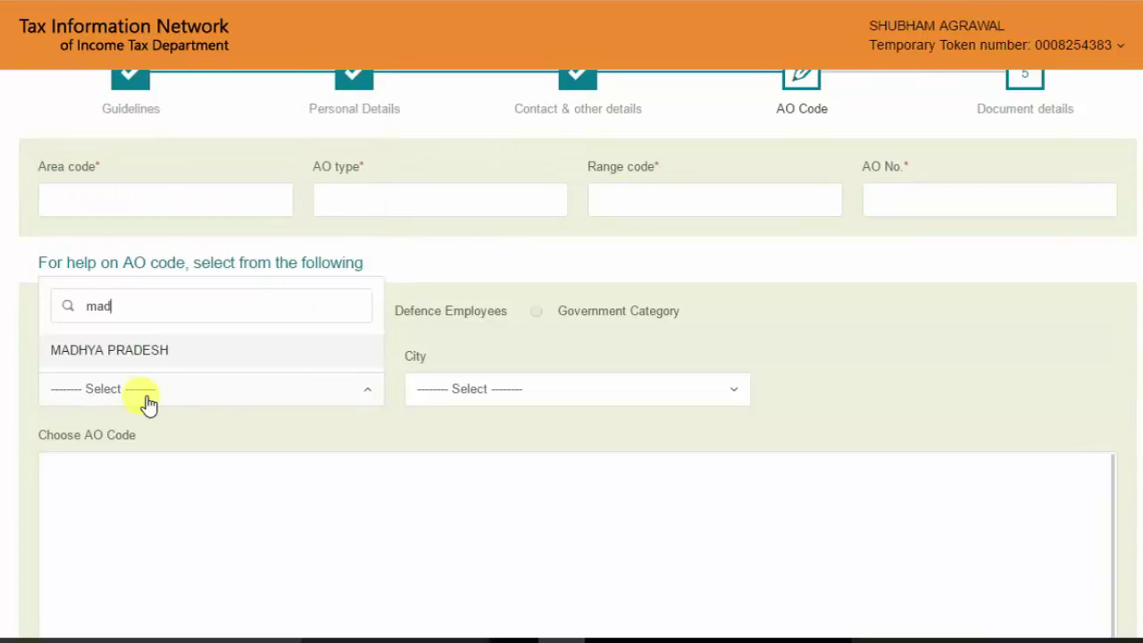
key("Return")
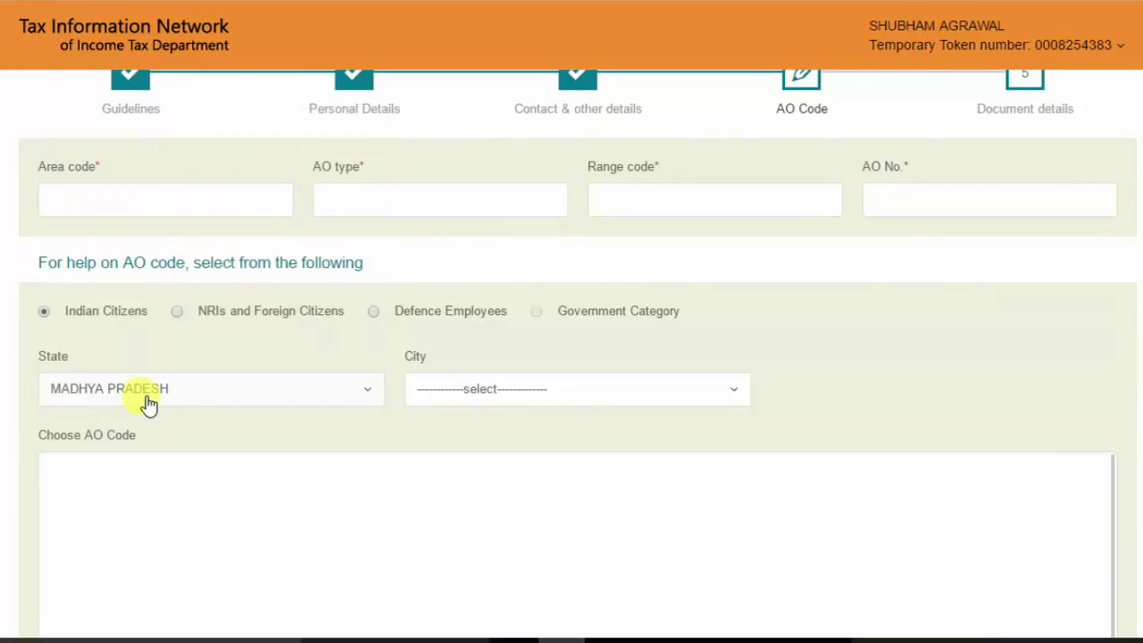
left_click(461, 402)
type("j")
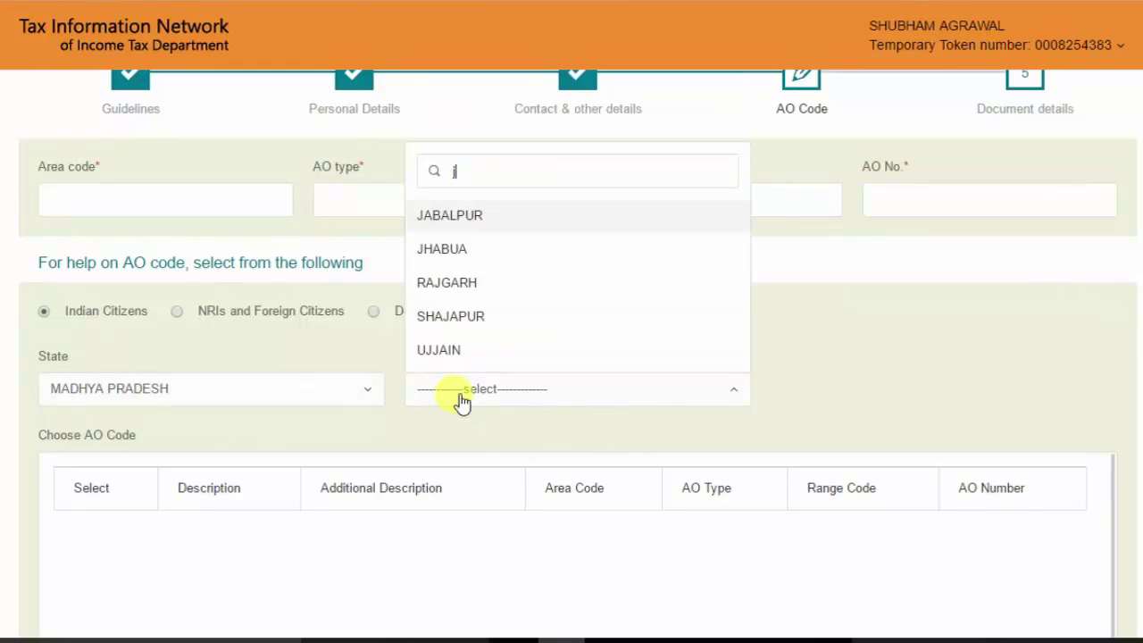
key("Return")
Step: Select the WARD 1(1) JABALPUR AO code (BPL, W, 71, 1) and continue to document details
scroll(268, 536, "down", 1)
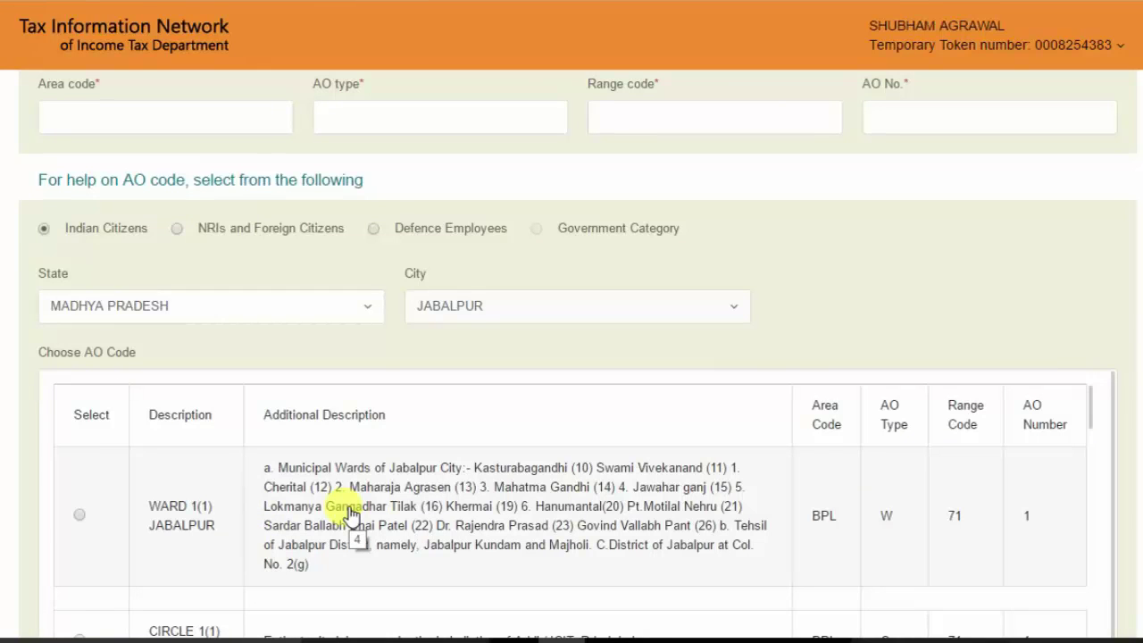
scroll(350, 516, "down", 2)
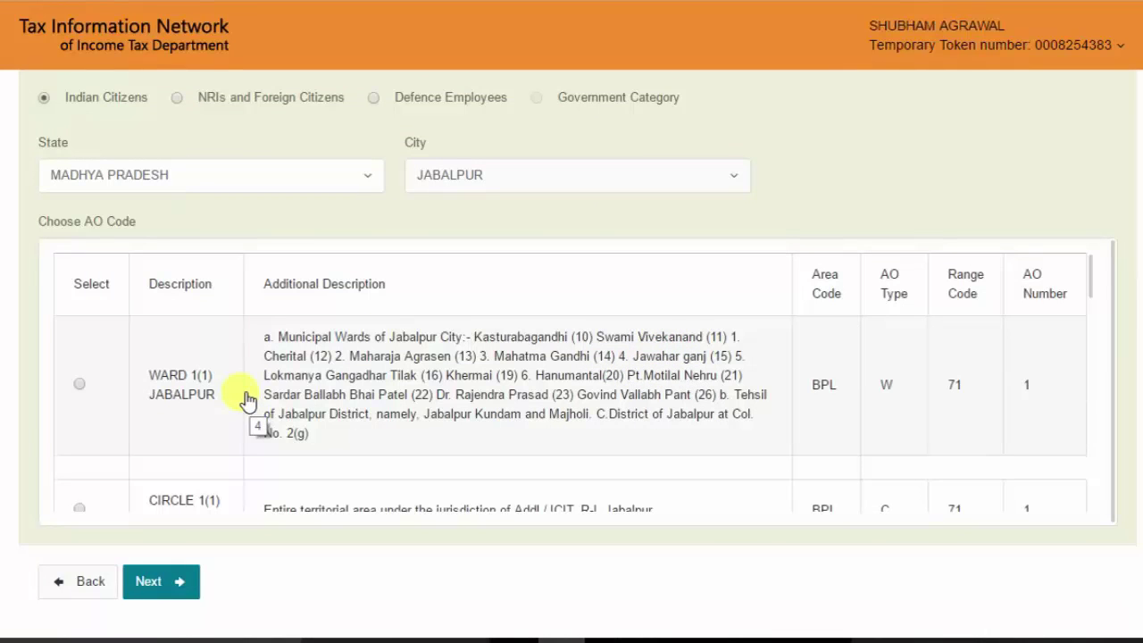
left_click(78, 385)
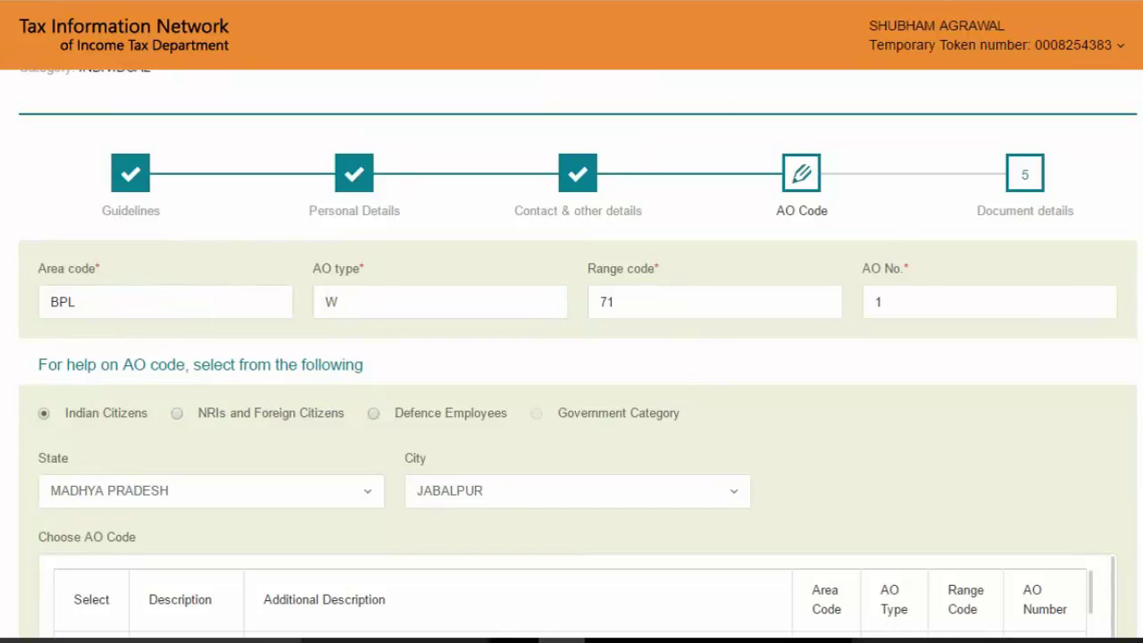
scroll(572, 357, "down", 5)
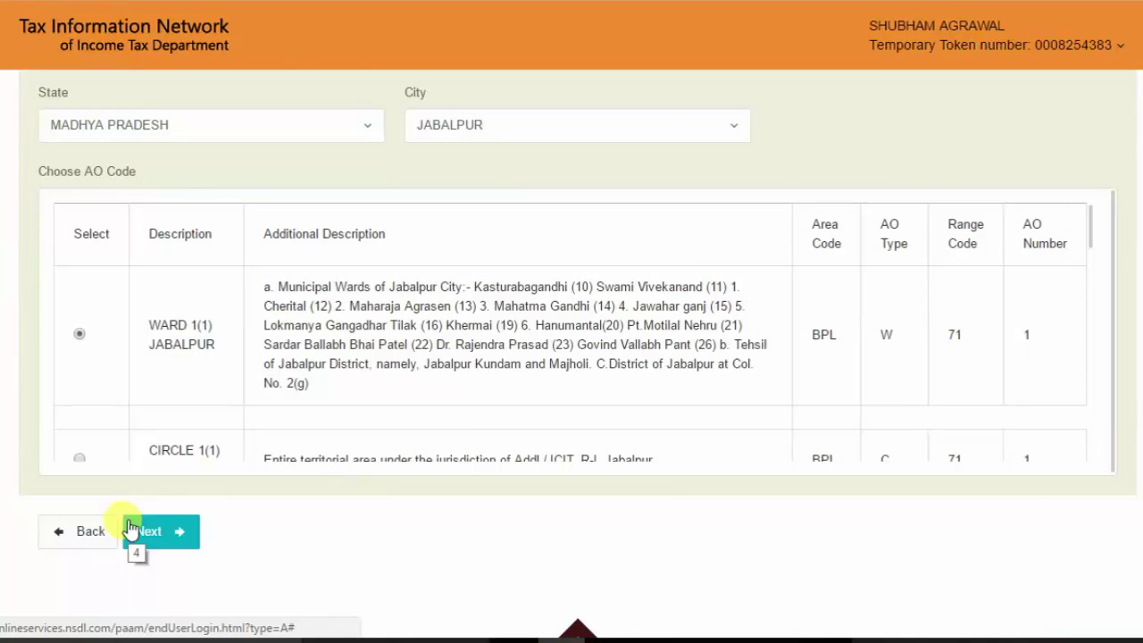
left_click(134, 532)
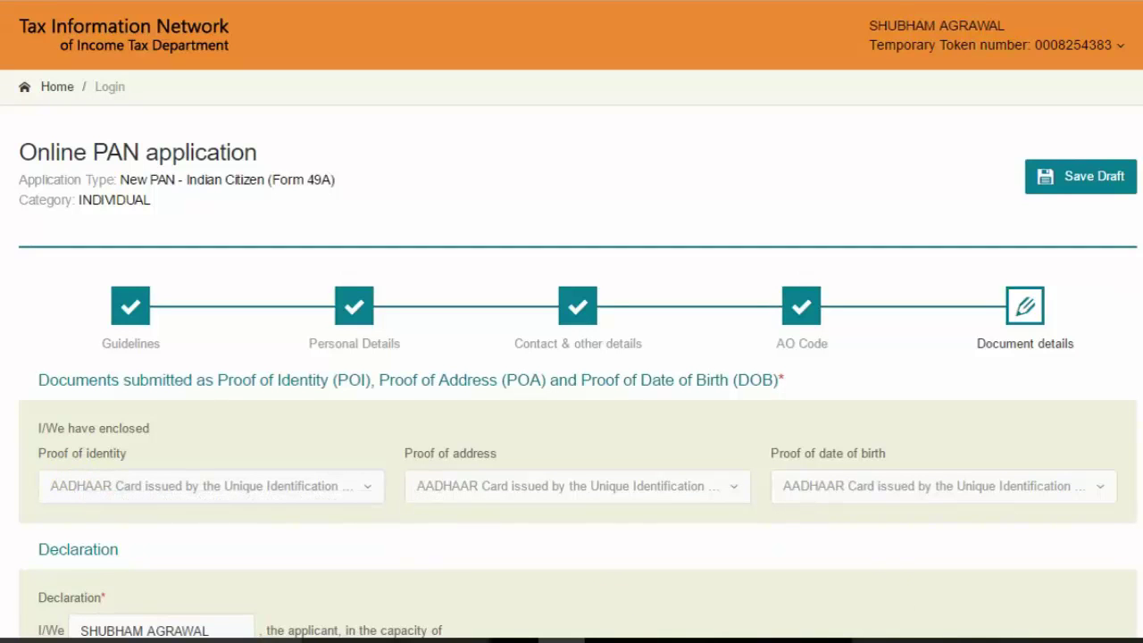
Step: Declare as Himself/Herself with place JABALPUR and submit the application form
scroll(173, 224, "down", 4)
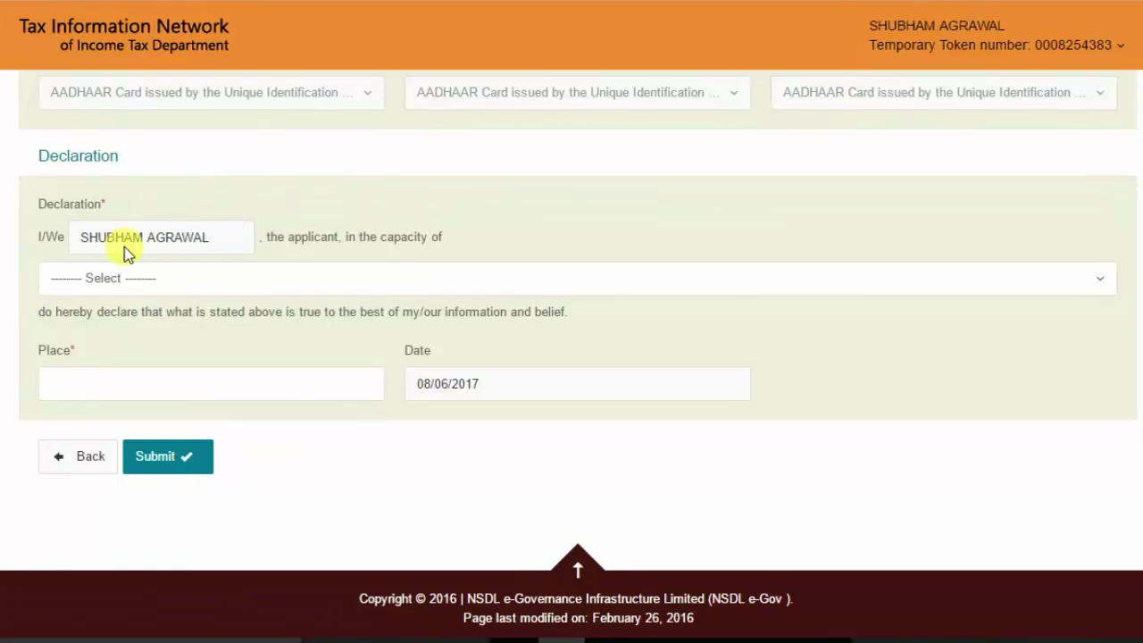
left_click(124, 277)
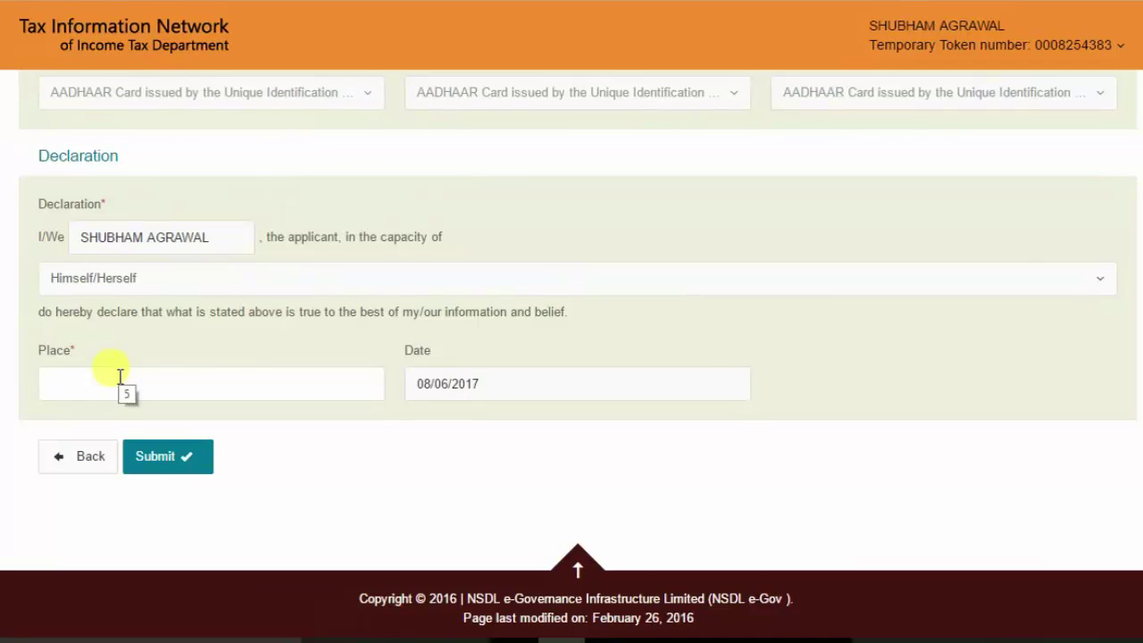
left_click(120, 376)
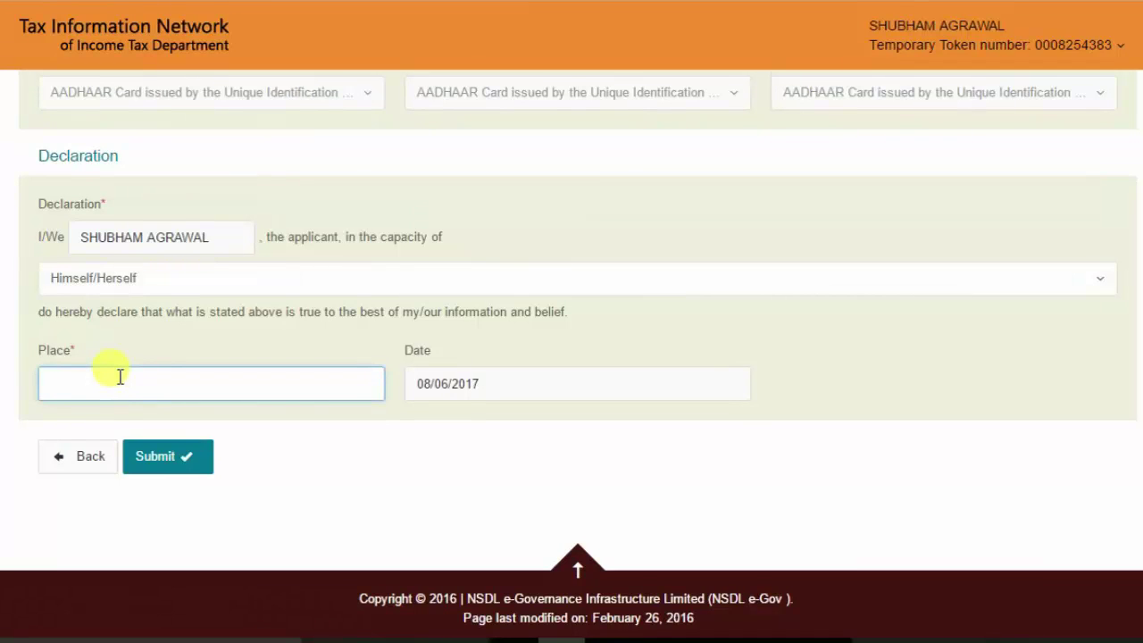
type("JABALPUR")
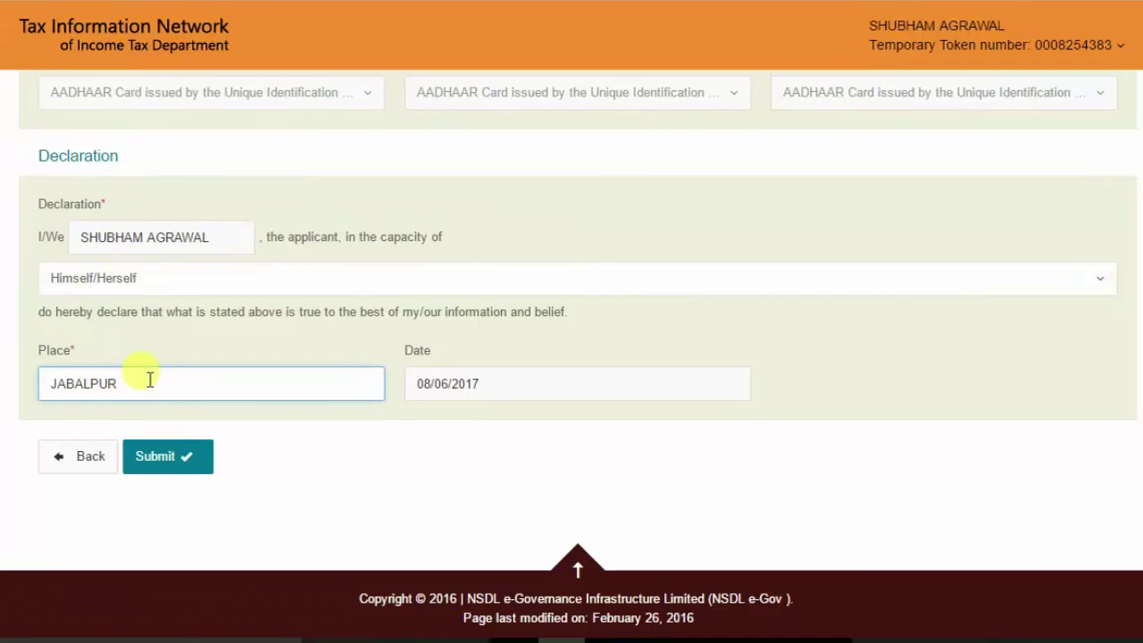
left_click(439, 399)
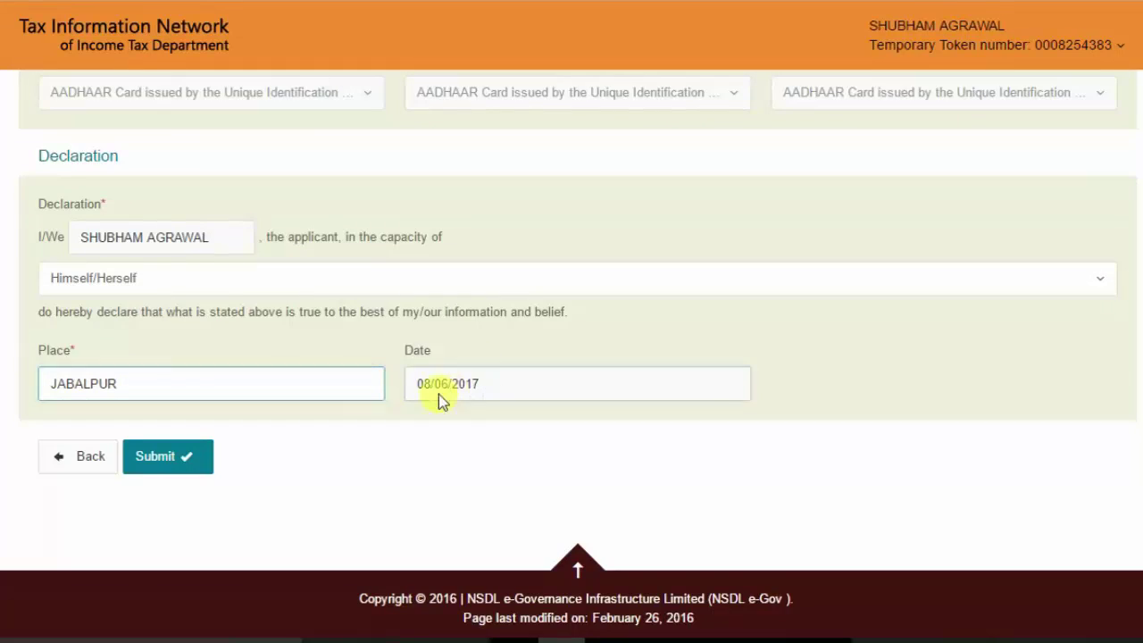
left_click(166, 456)
Step: Dismiss the alert, review every section of the Form 49A verify page, and proceed to payment
key("Return")
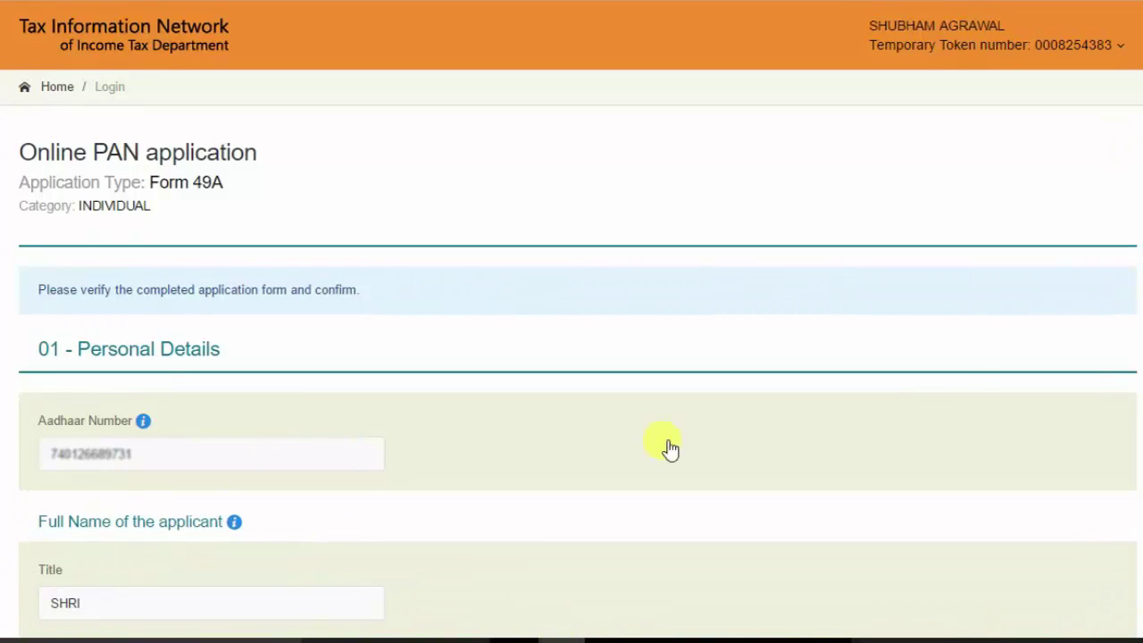
scroll(572, 357, "down", 5)
scroll(571, 357, "up", 1)
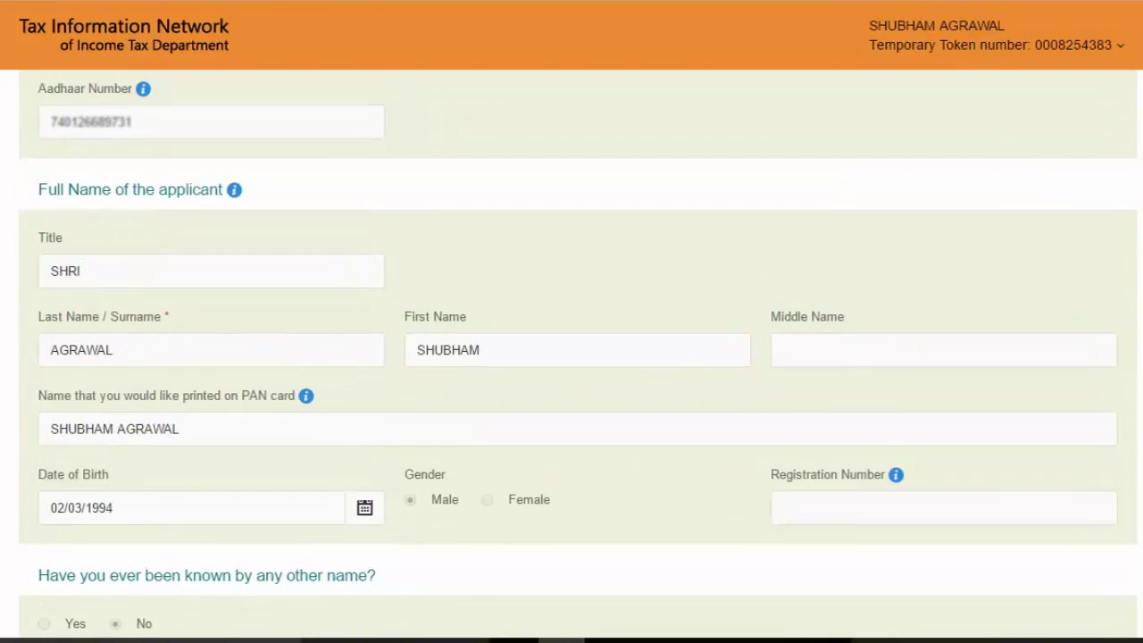
scroll(571, 357, "down", 7)
scroll(571, 357, "up", 1)
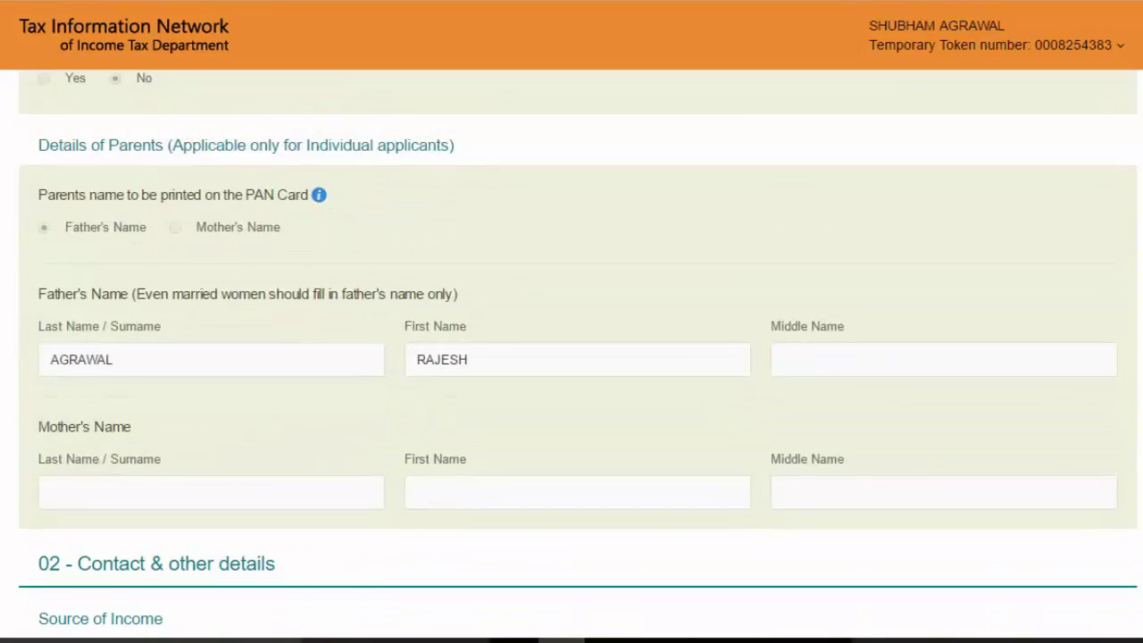
scroll(571, 358, "down", 5)
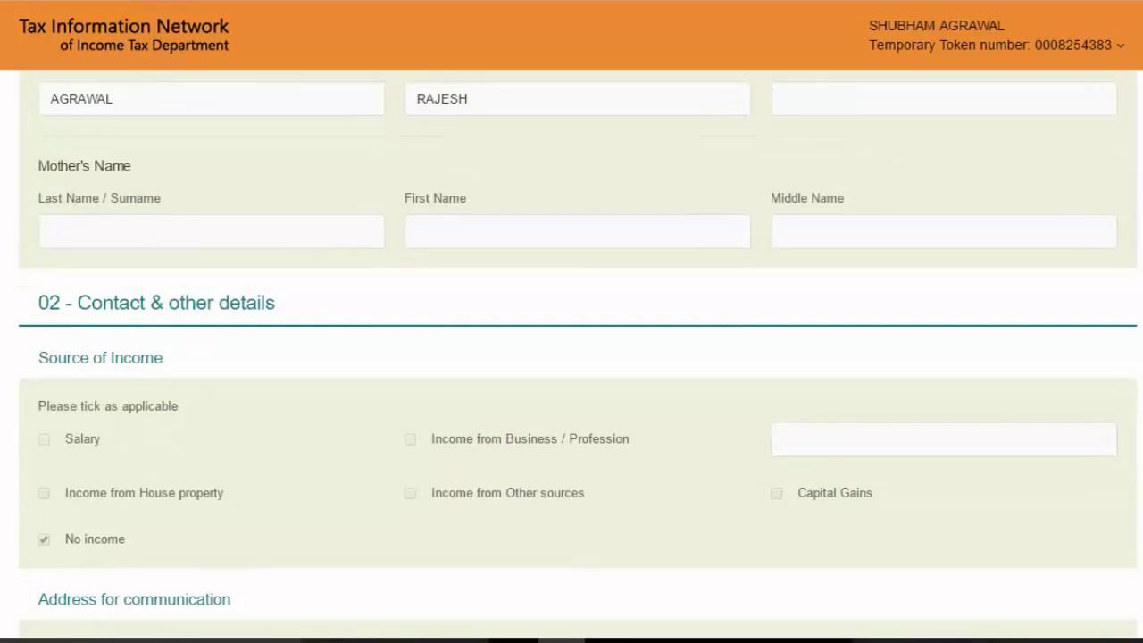
scroll(571, 357, "down", 10)
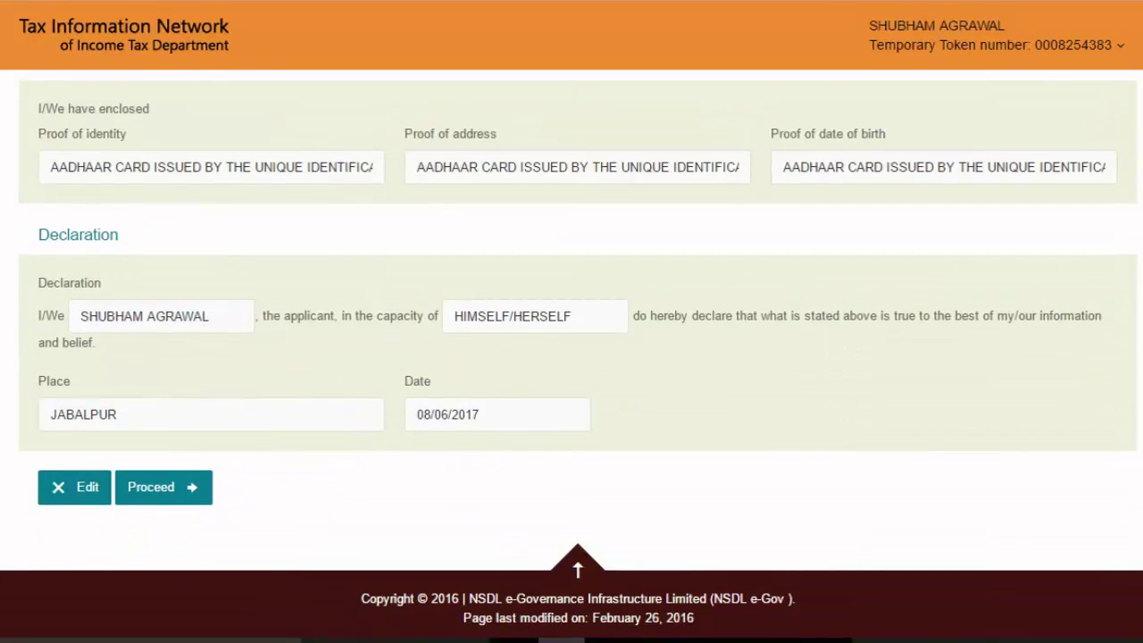
left_click(179, 489)
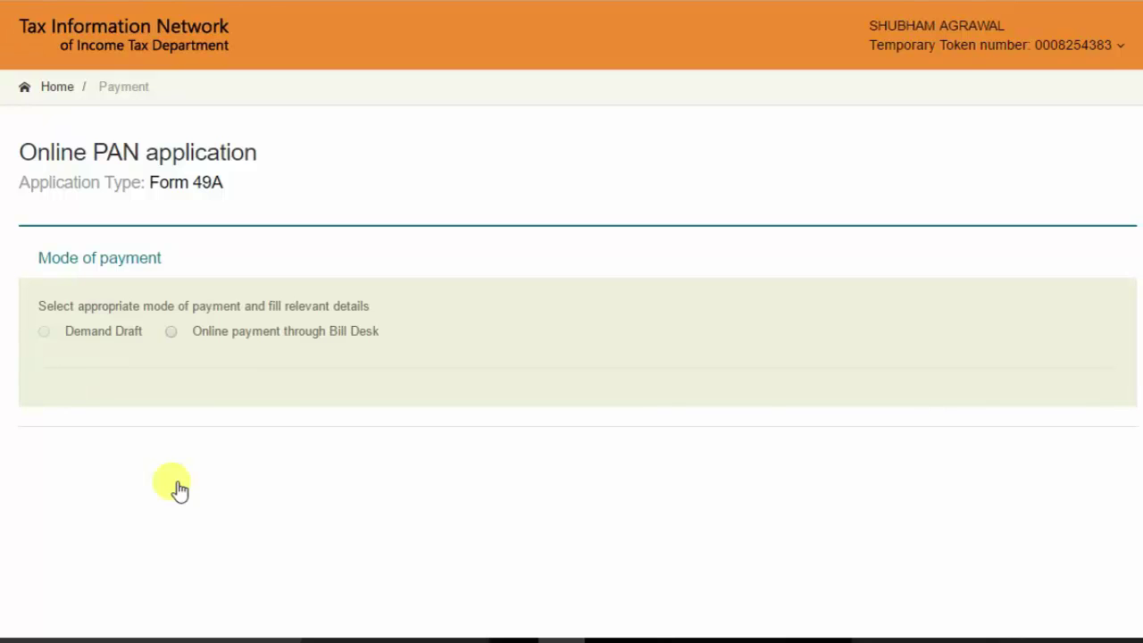
Step: Pick online payment through Bill Desk, agree to the terms of service, and proceed to payment
left_click(176, 336)
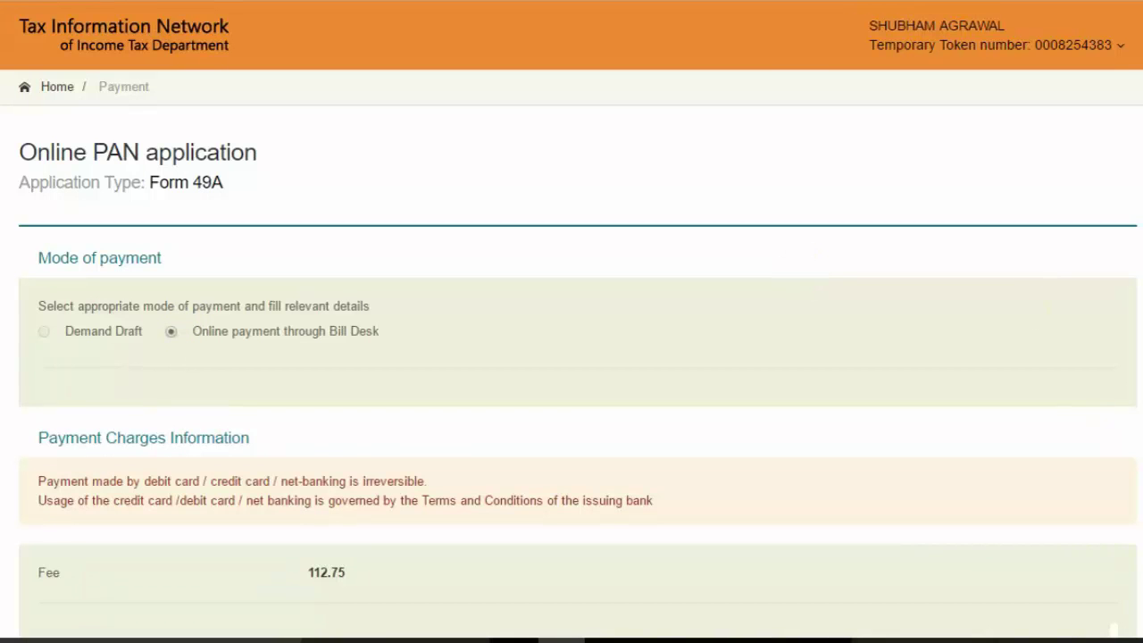
scroll(307, 158, "down", 5)
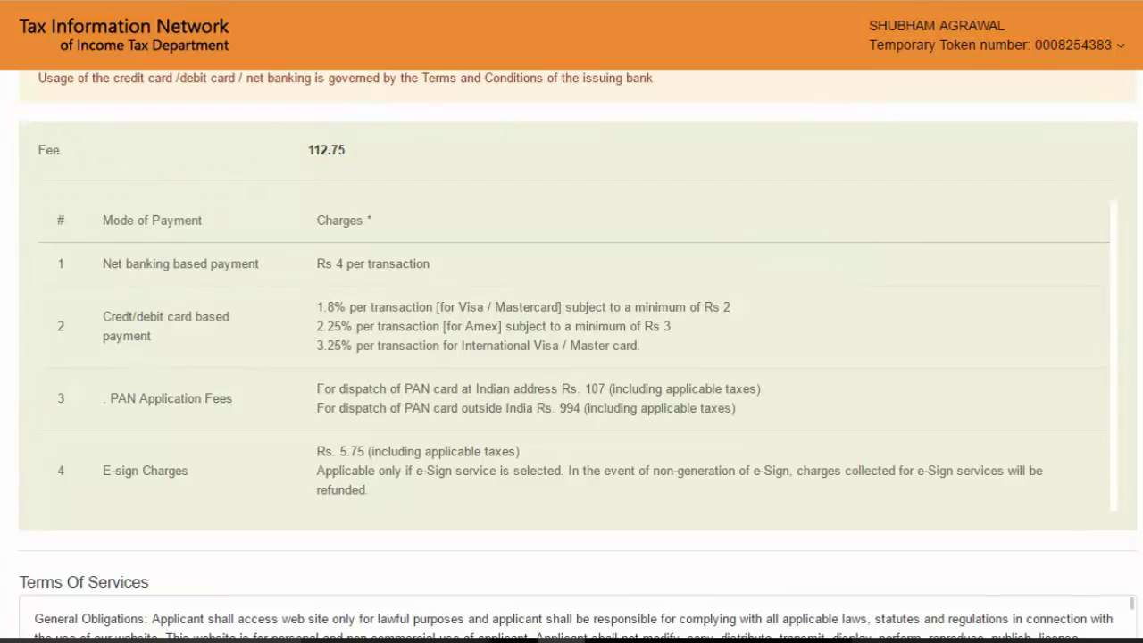
scroll(536, 527, "down", 2)
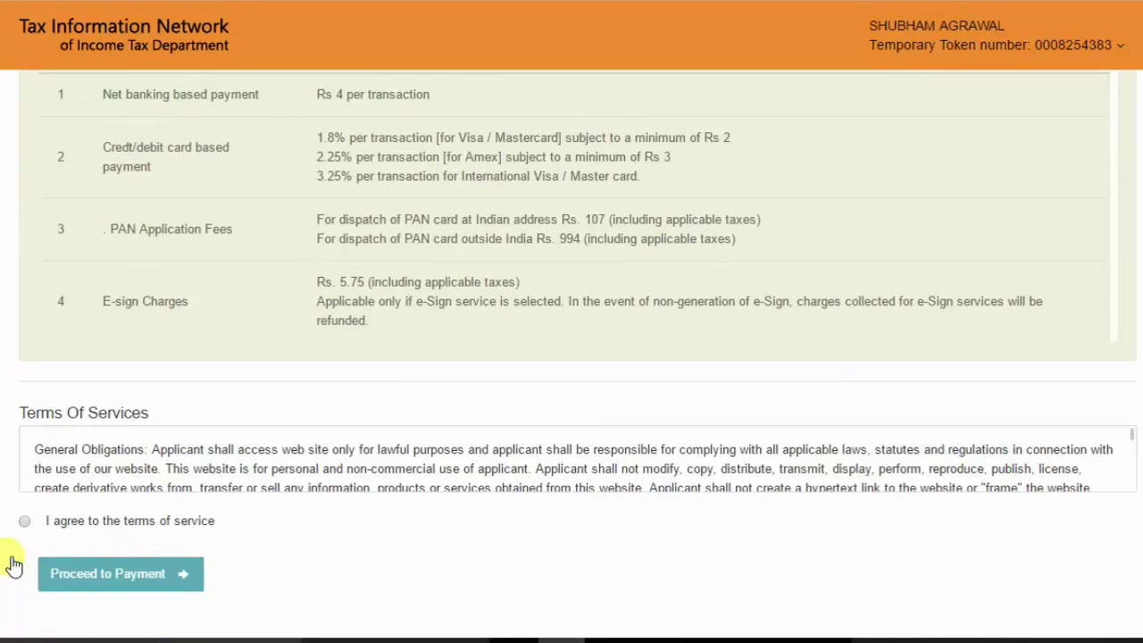
left_click(25, 521)
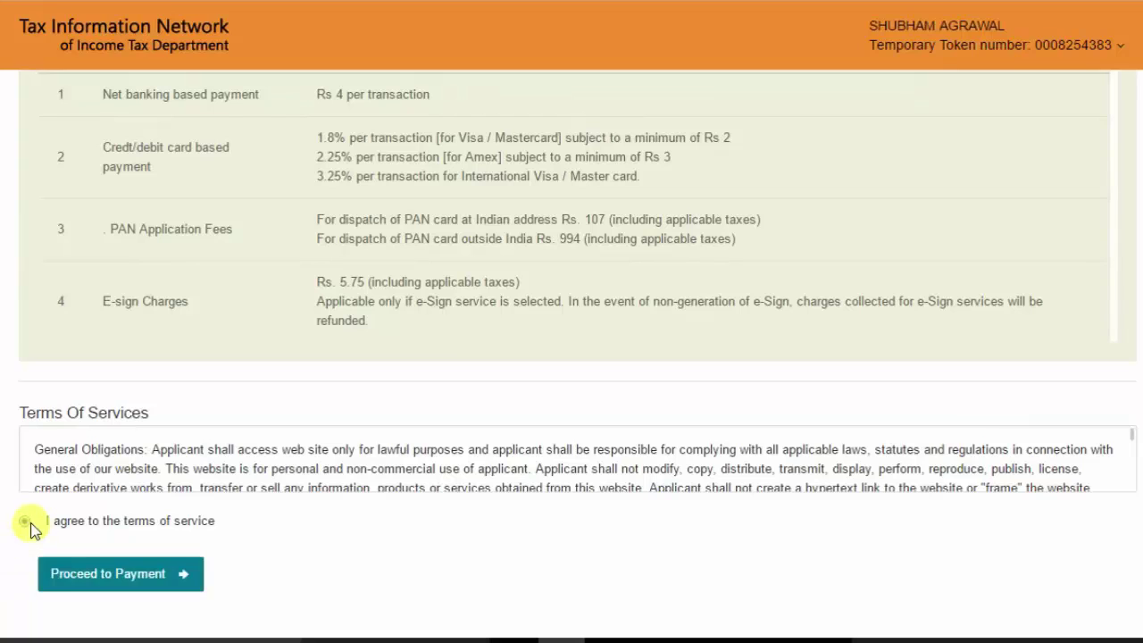
left_click(89, 578)
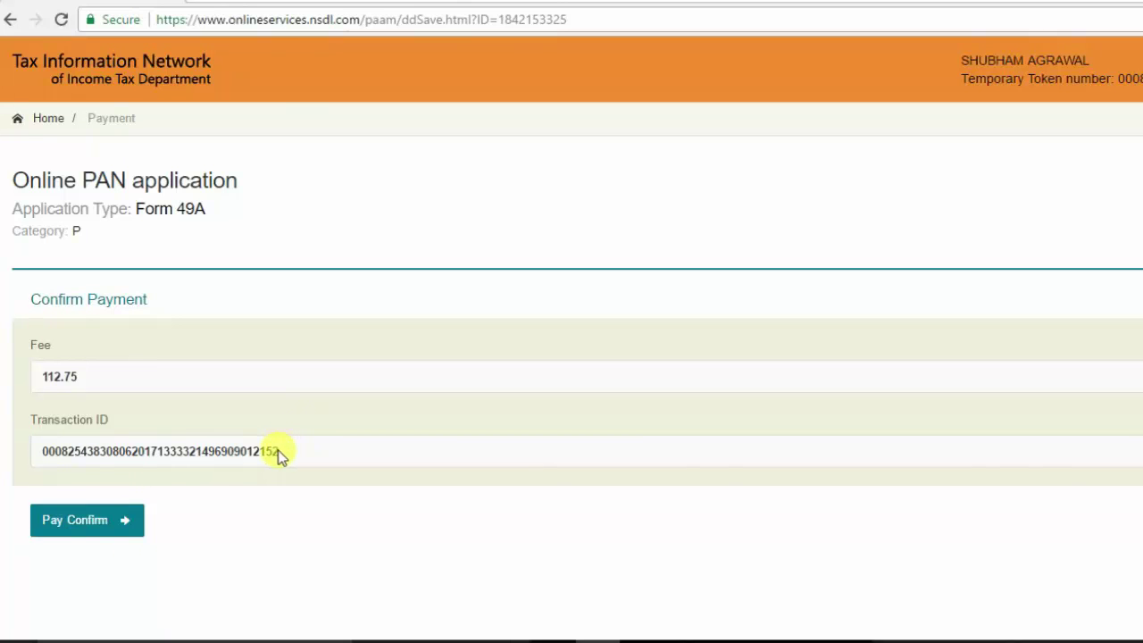
Step: Confirm the 112.75 fee payment on the Confirm Payment page
left_click(61, 523)
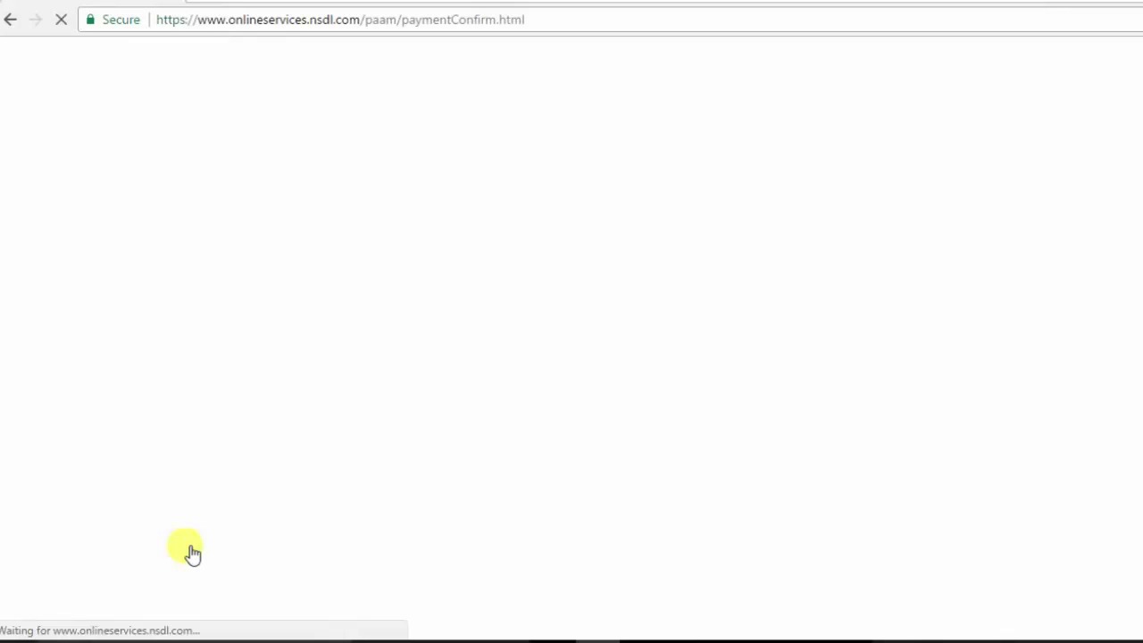